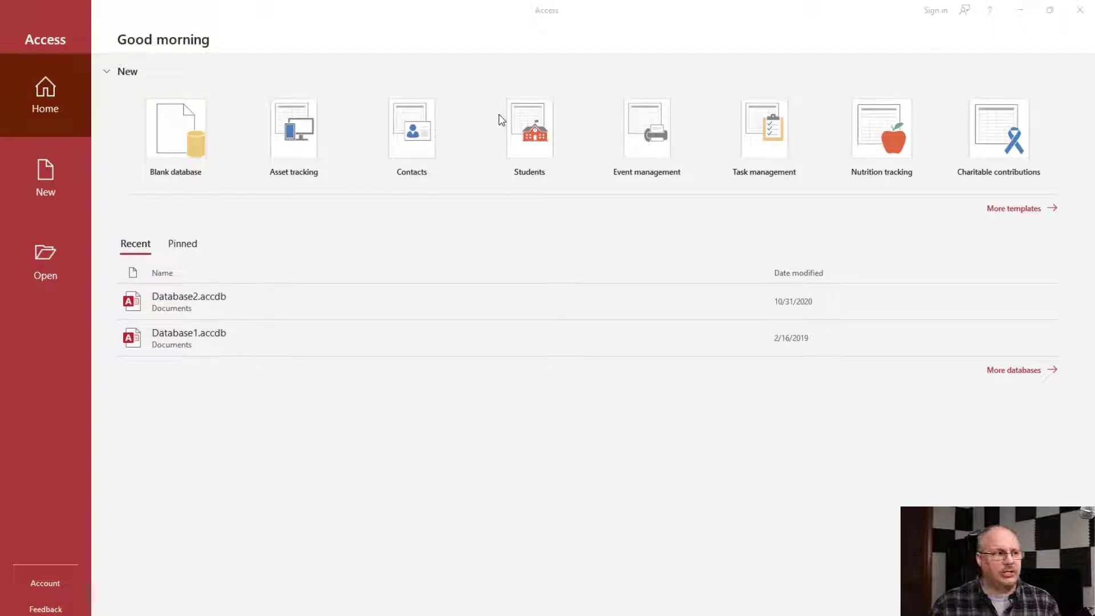
- Start a blank database and create a folder named AccessDB in C:\Source Code as its save location
{"action": "left_click", "coordinate": [177, 144]}
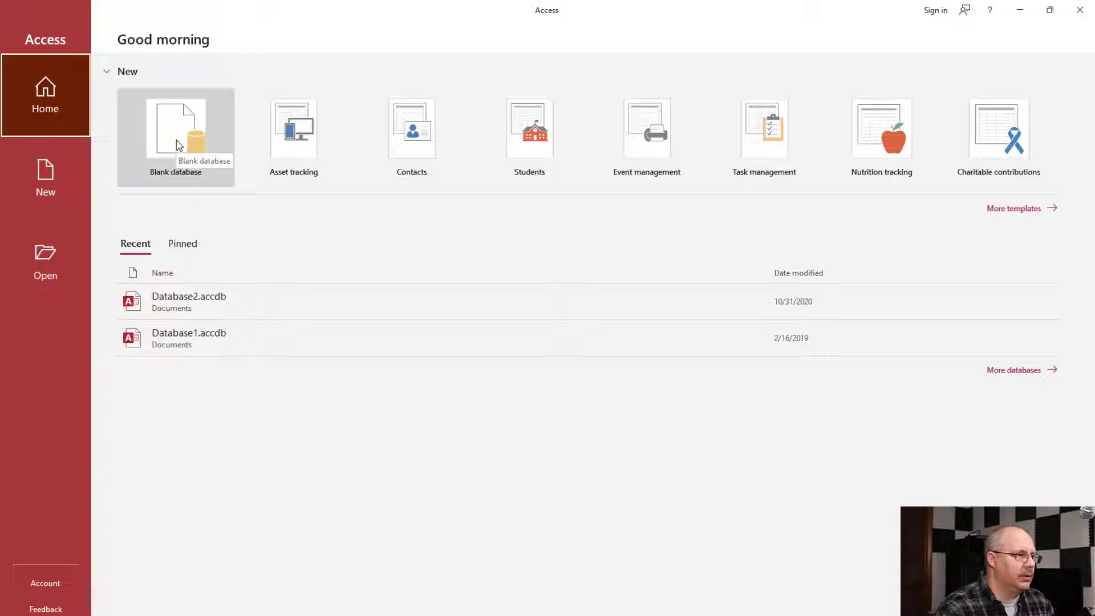
{"action": "left_click", "coordinate": [177, 144]}
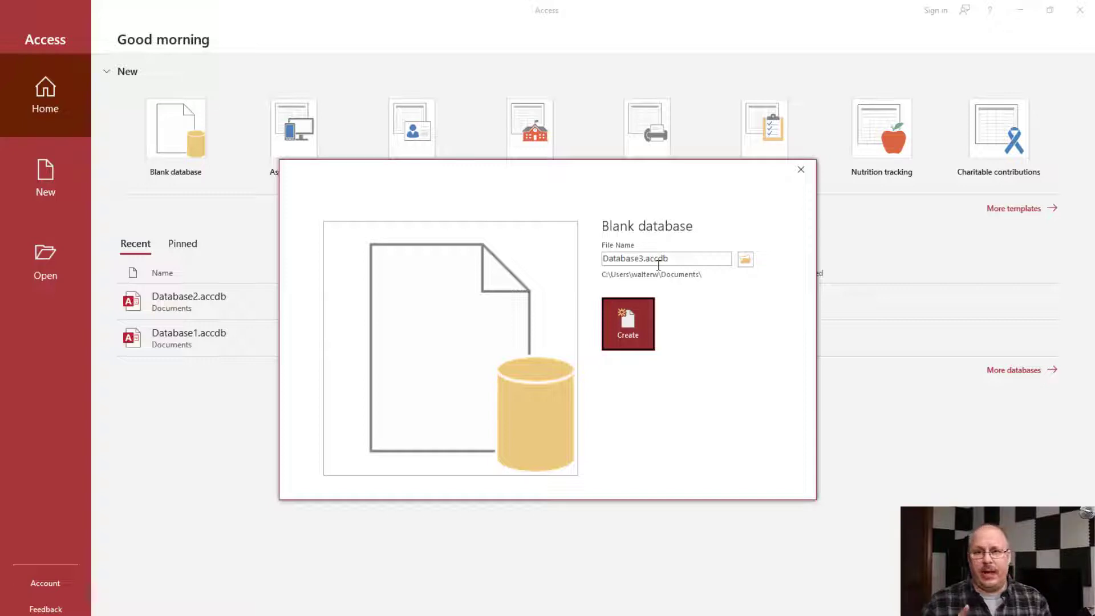
{"action": "left_click", "coordinate": [745, 259]}
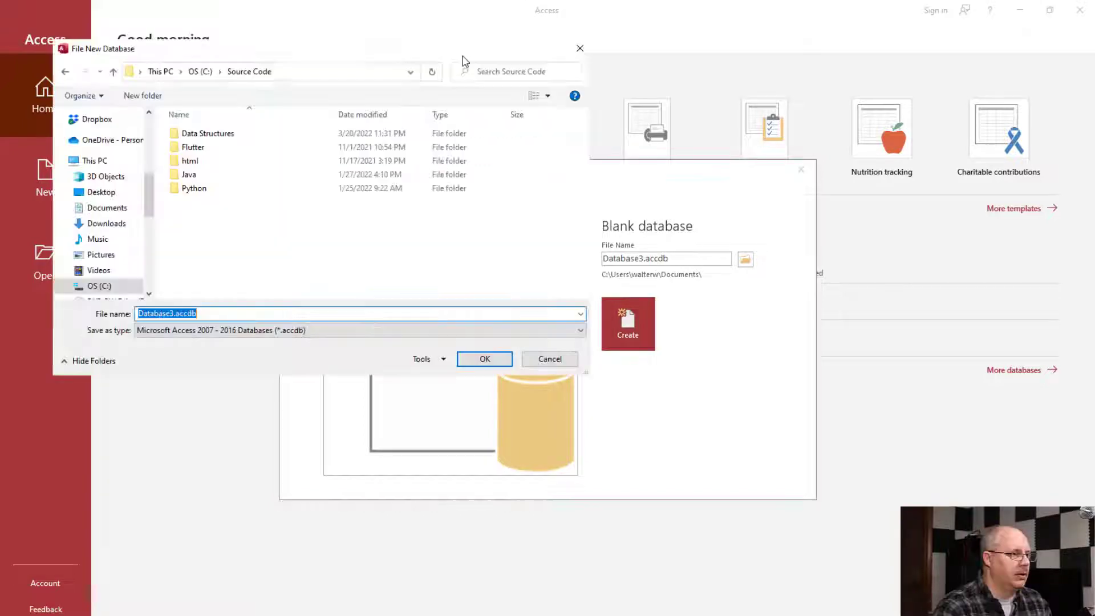
{"action": "left_click", "coordinate": [142, 96]}
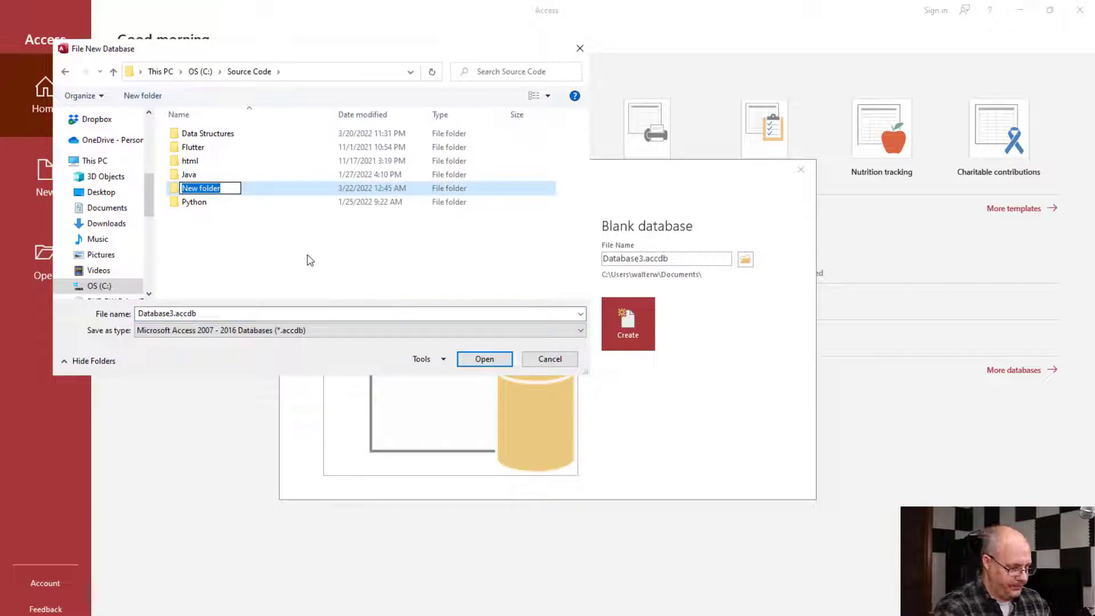
{"action": "type", "text": "Access"}
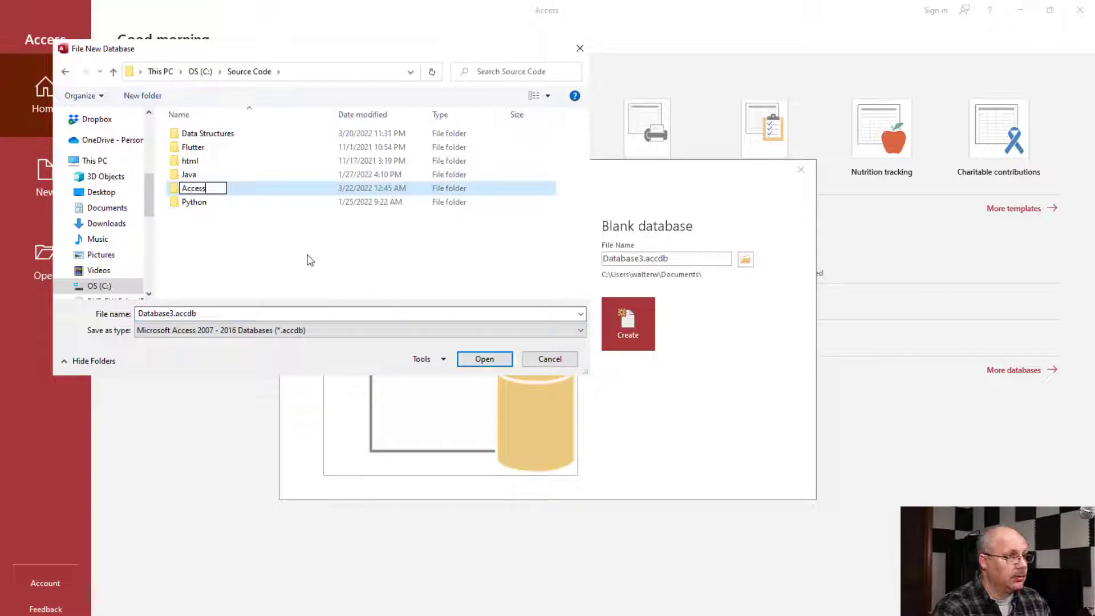
{"action": "type", "text": "DB"}
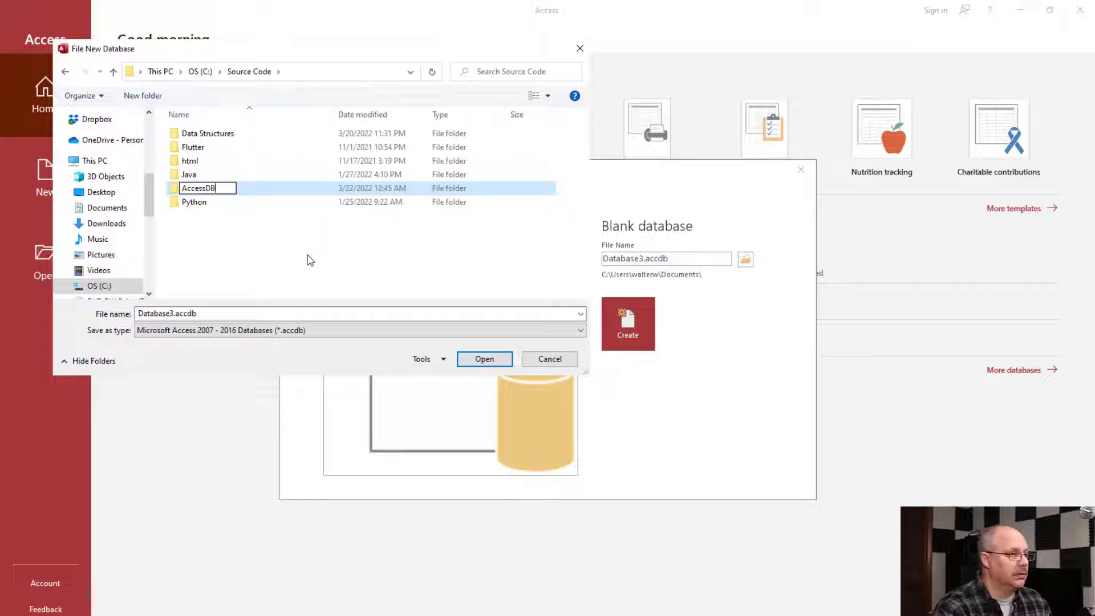
{"action": "key", "text": "Return"}
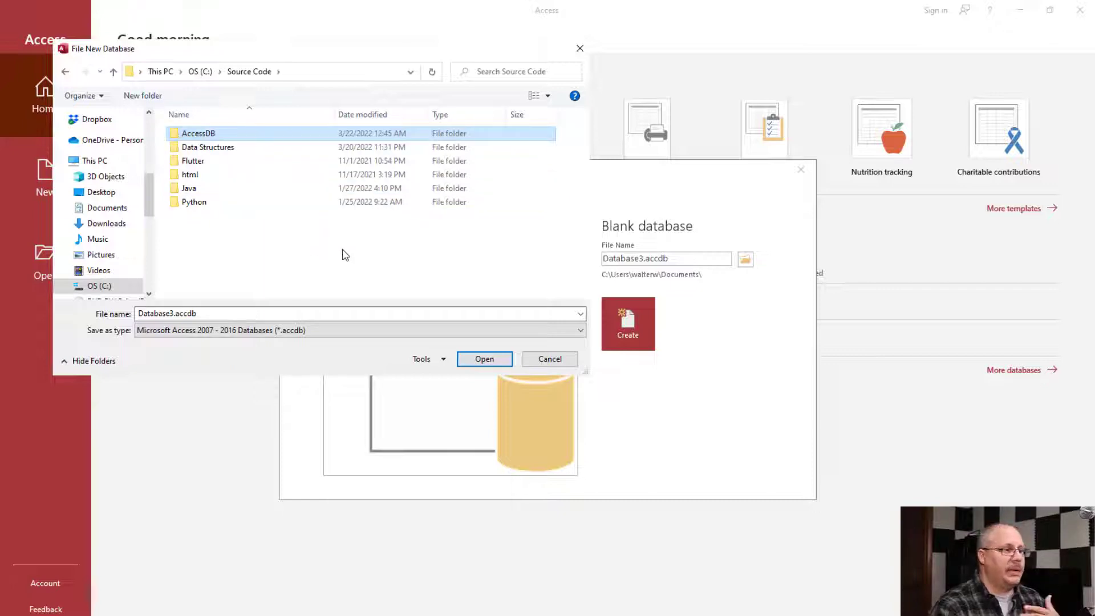
{"action": "double_click", "coordinate": [228, 135]}
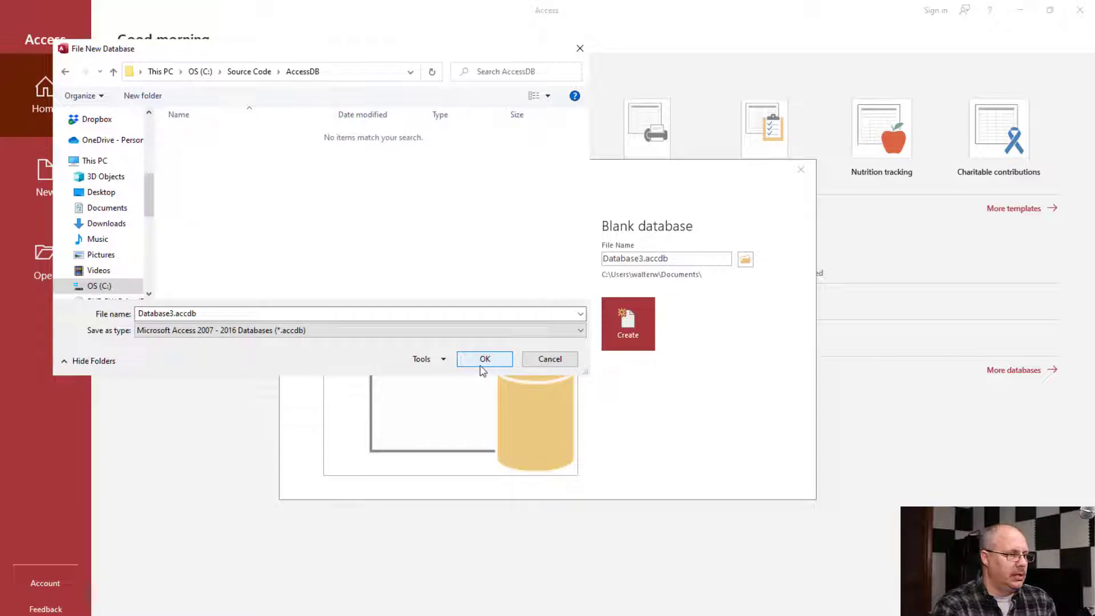
- Name the database file InvoiceSample.accdb and create the database
{"action": "left_click", "coordinate": [177, 315]}
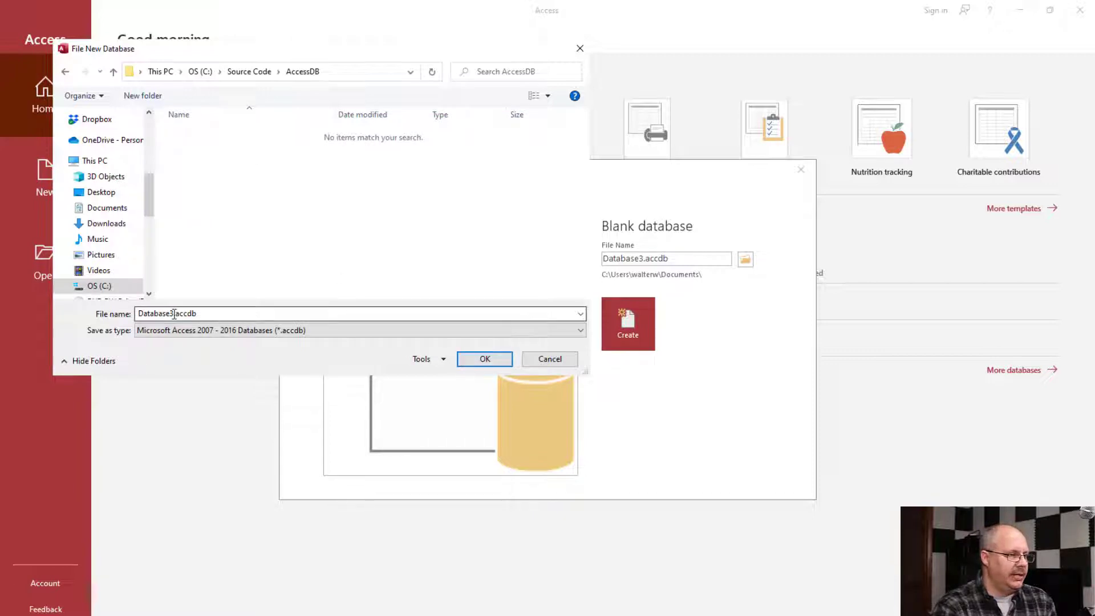
{"action": "double_click", "coordinate": [178, 314]}
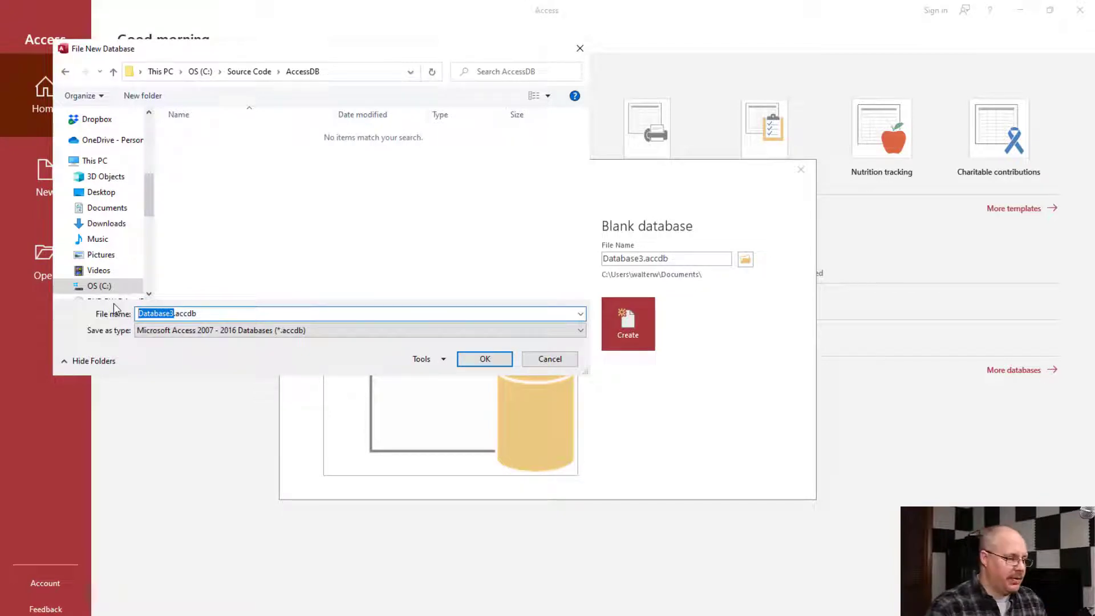
{"action": "type", "text": "InvoiceSa"}
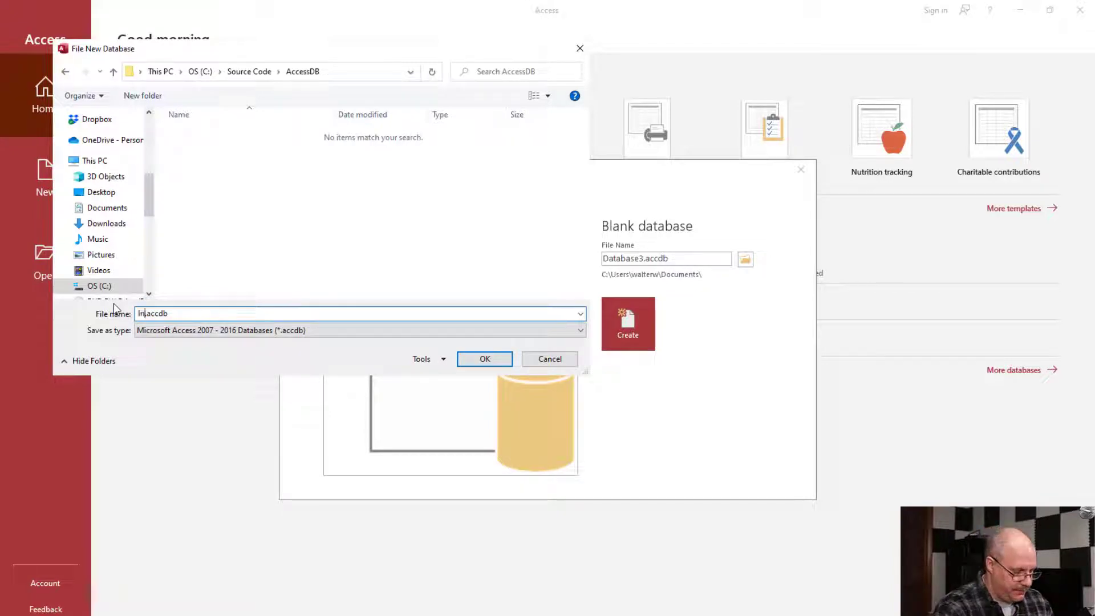
{"action": "type", "text": "mple"}
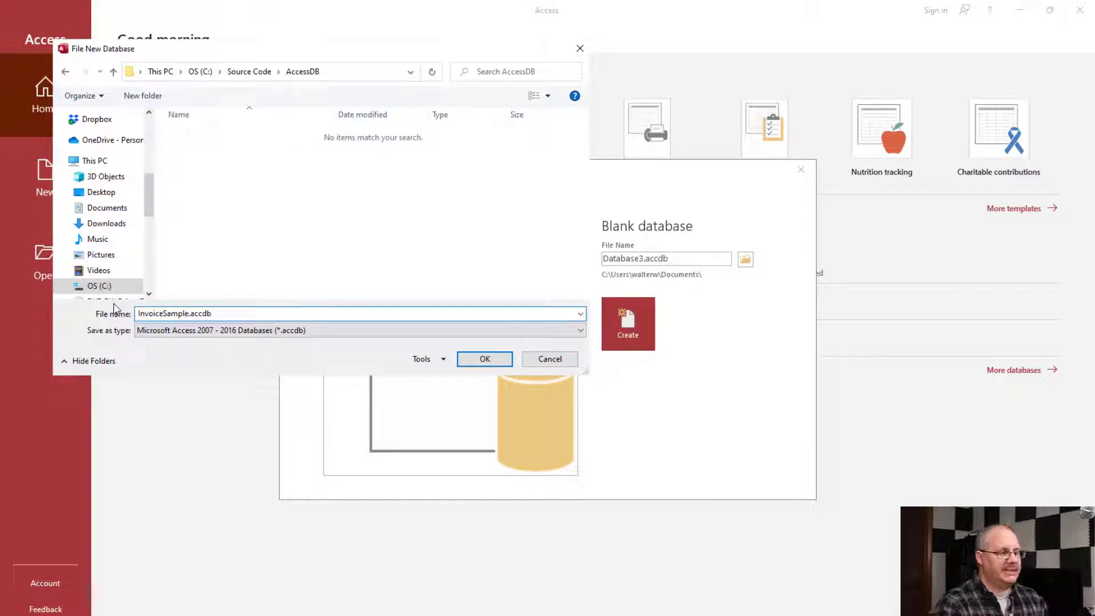
{"action": "key", "text": "Return"}
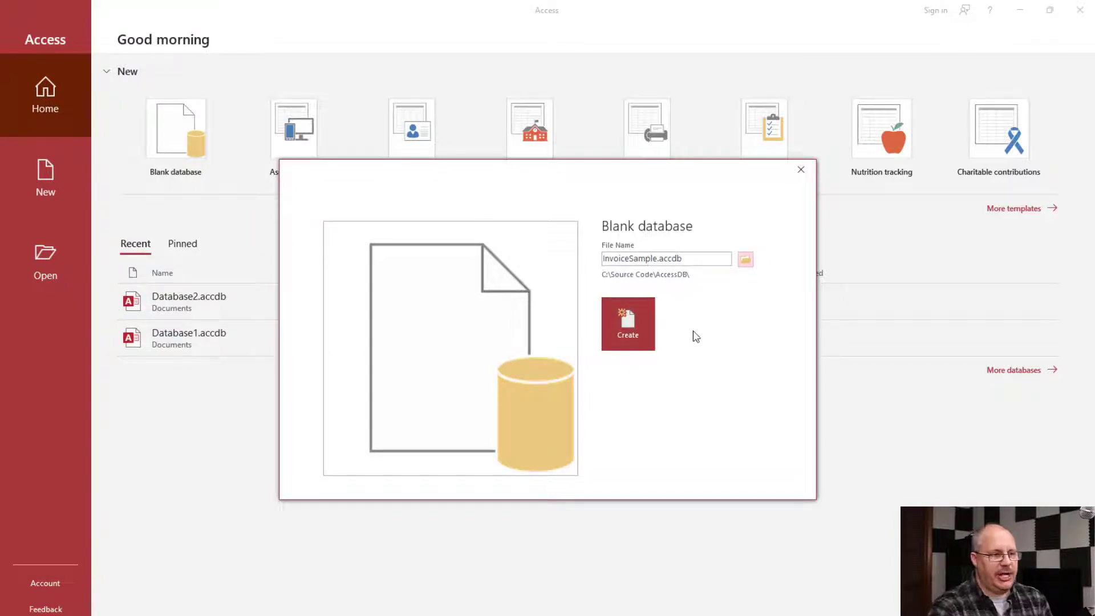
{"action": "left_click", "coordinate": [640, 330]}
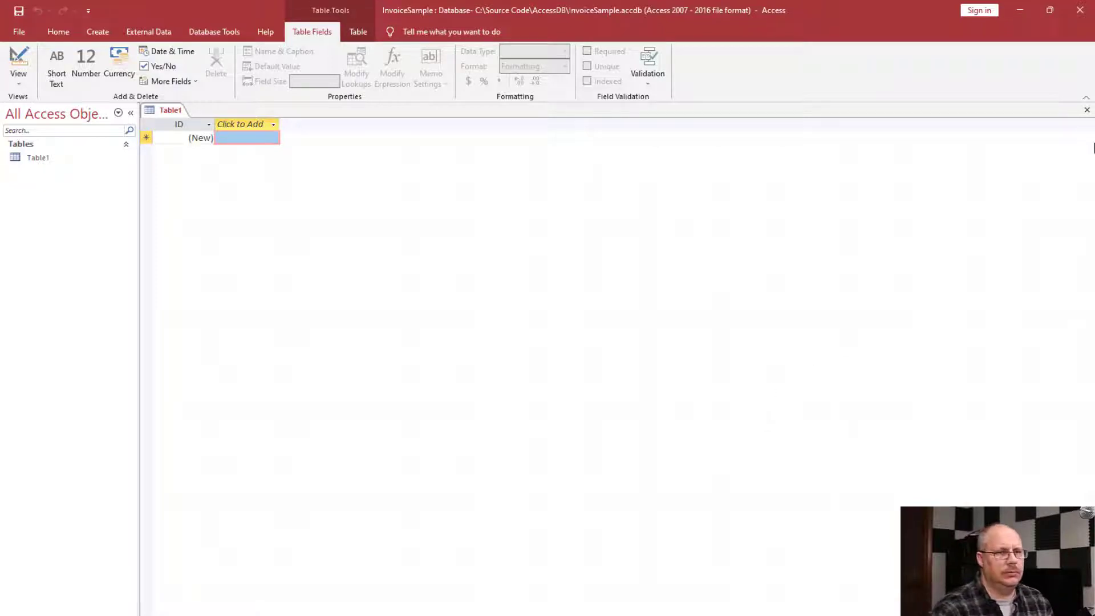
- Close the default table and start a new one in Design view with a CustomerID field of type AutoNumber
{"action": "left_click", "coordinate": [1087, 111]}
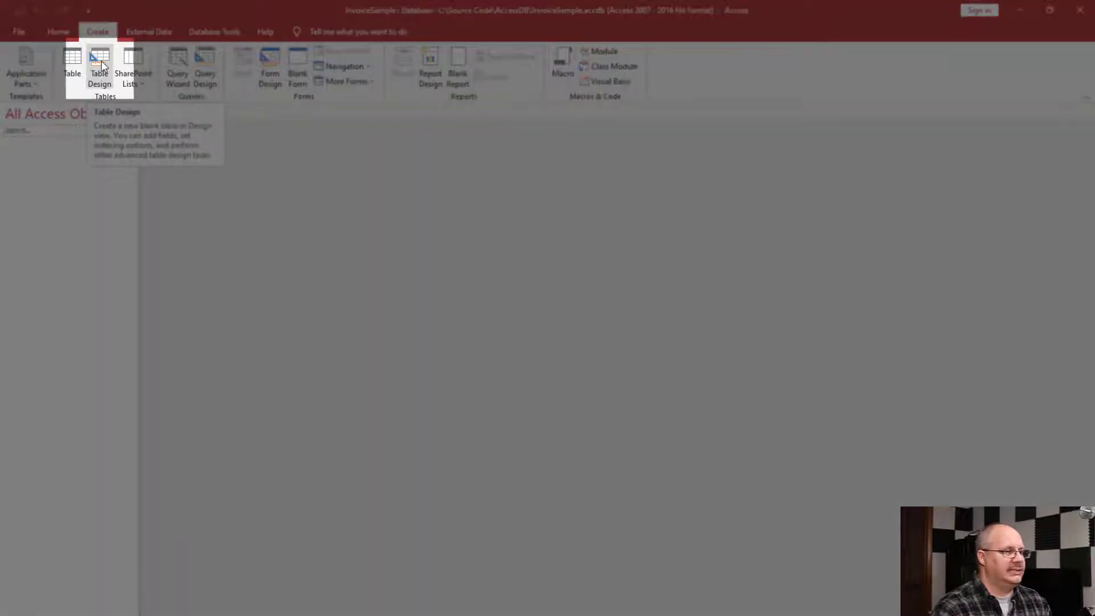
{"action": "left_click", "coordinate": [101, 64]}
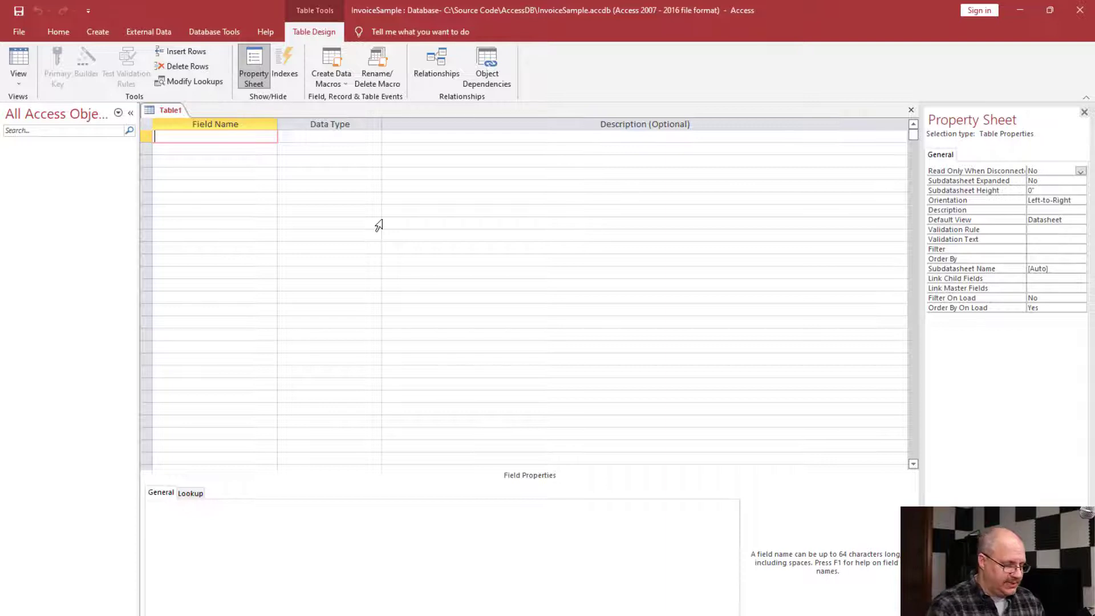
{"action": "type", "text": "CustomerID"}
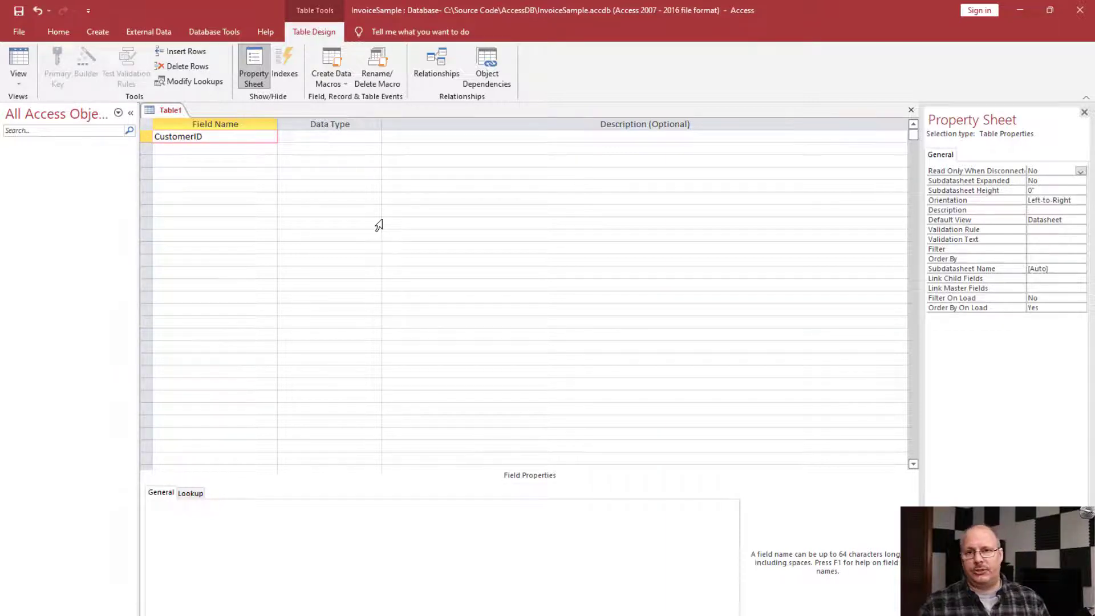
{"action": "key", "text": "Tab"}
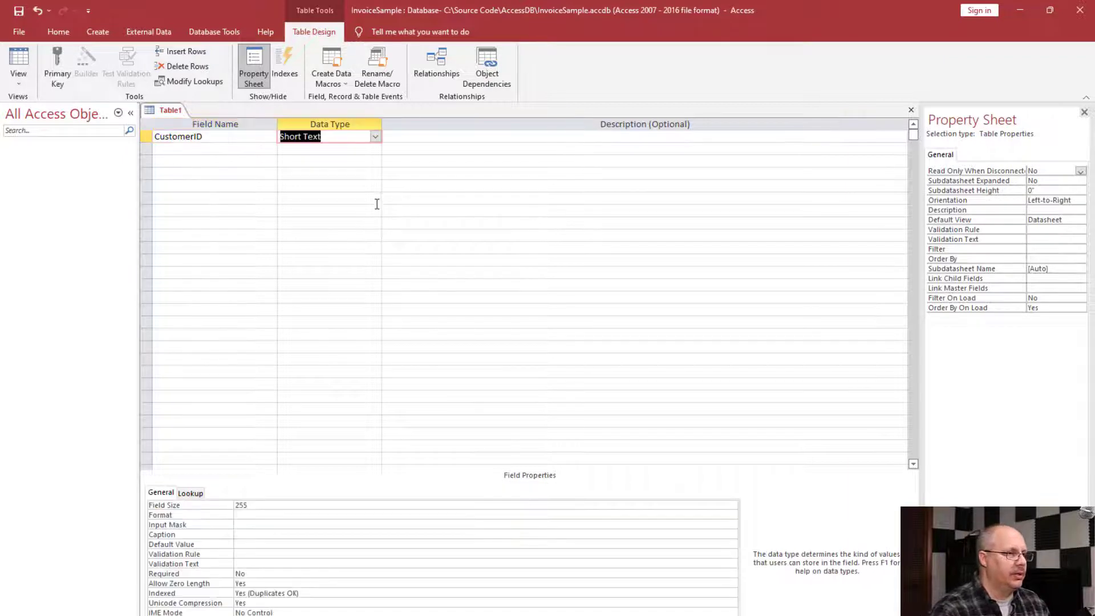
{"action": "left_click", "coordinate": [375, 138]}
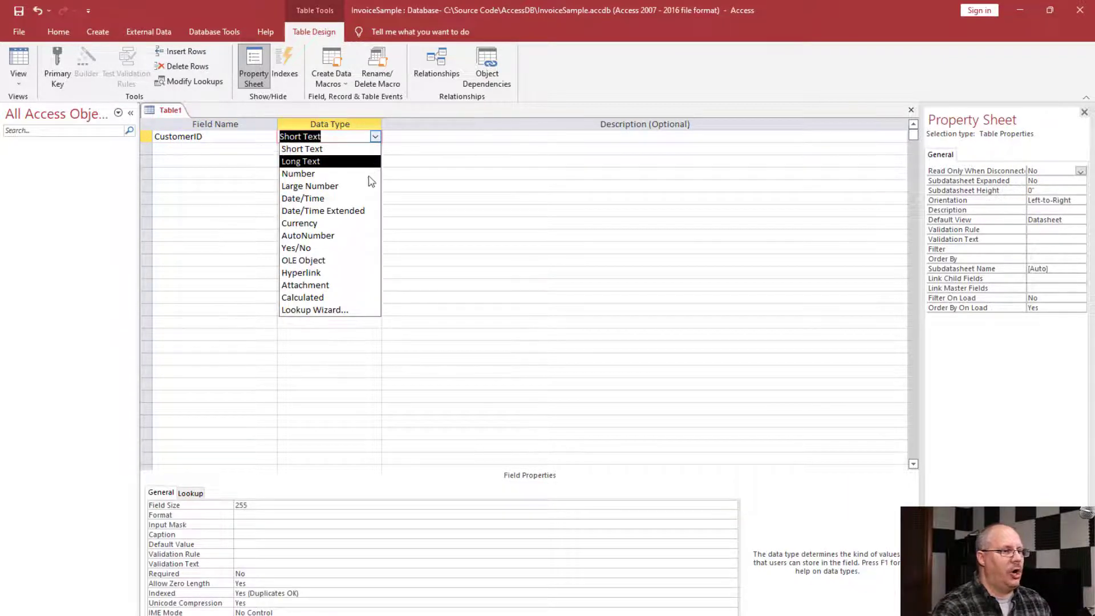
{"action": "left_click", "coordinate": [347, 236]}
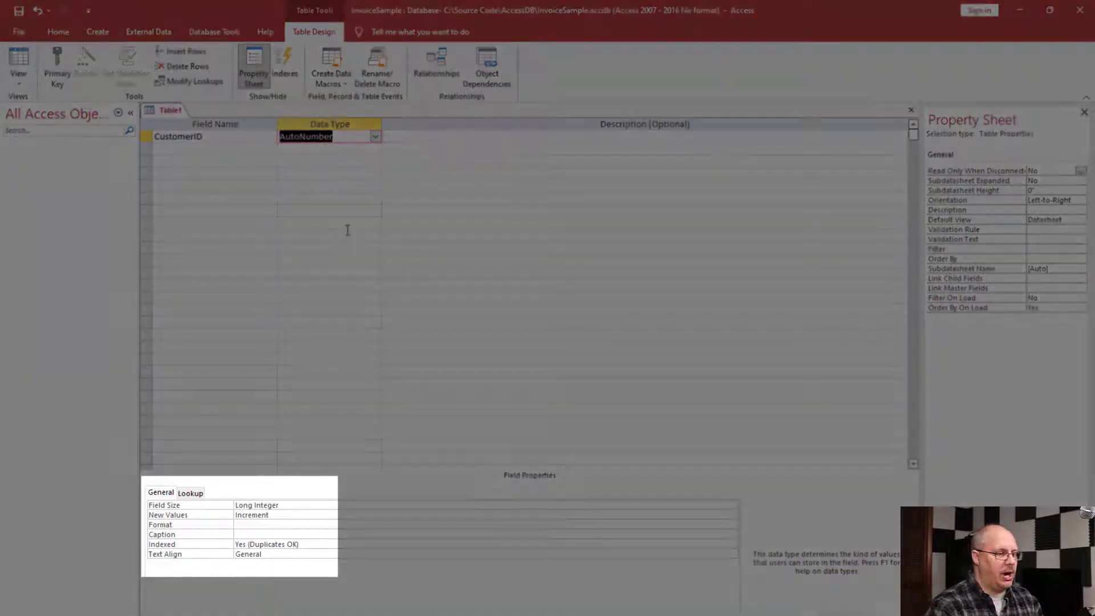
- Review the CustomerID field's size, new values and format properties, and make the field the primary key
{"action": "left_click", "coordinate": [317, 509]}
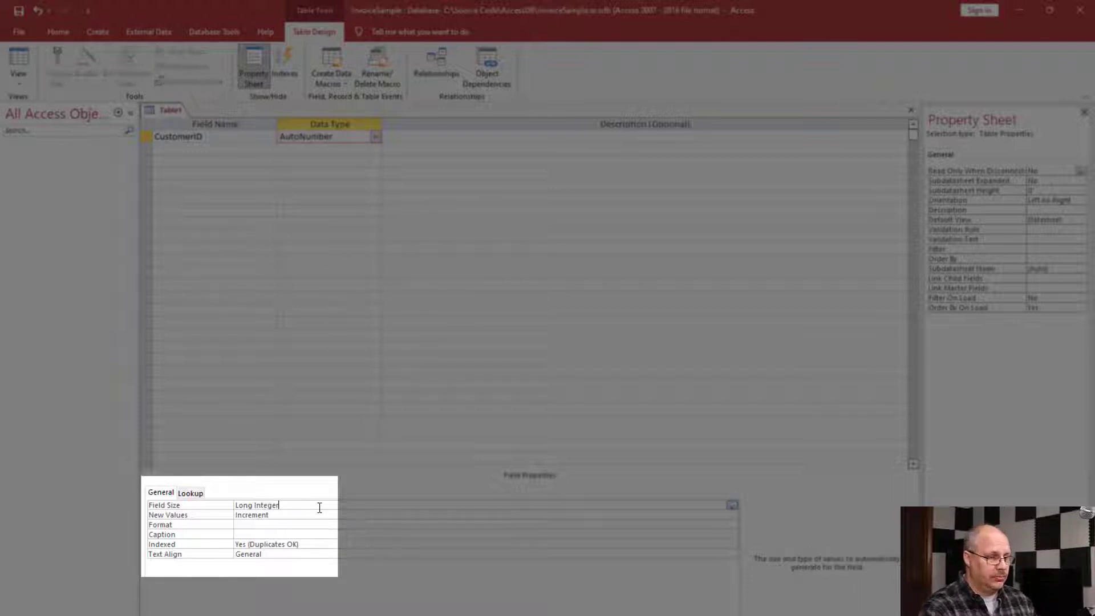
{"action": "left_click", "coordinate": [732, 506]}
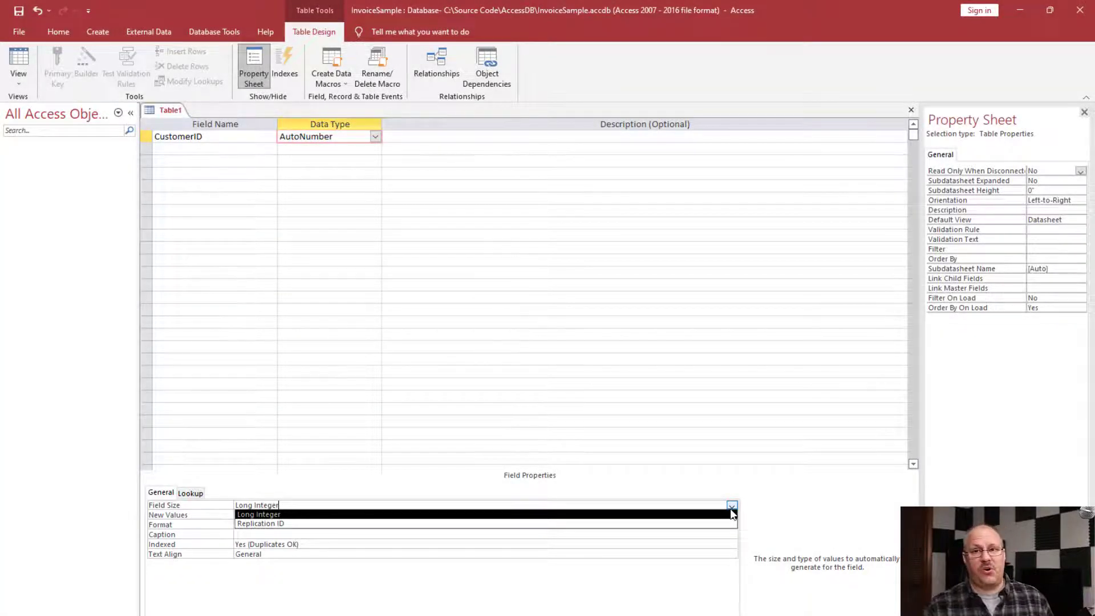
{"action": "left_click", "coordinate": [775, 520]}
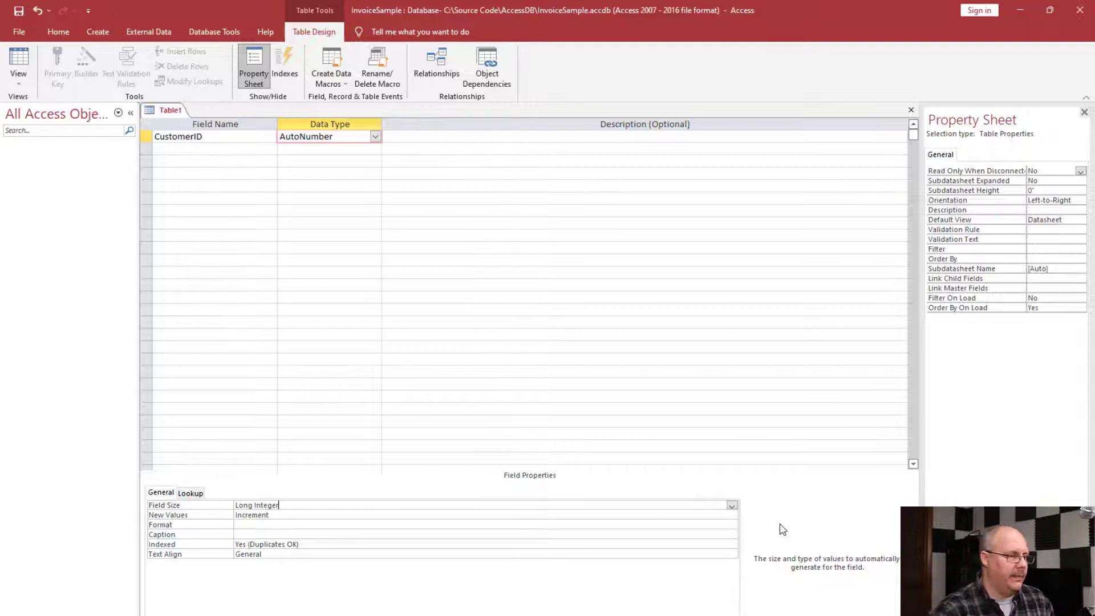
{"action": "left_click", "coordinate": [280, 514]}
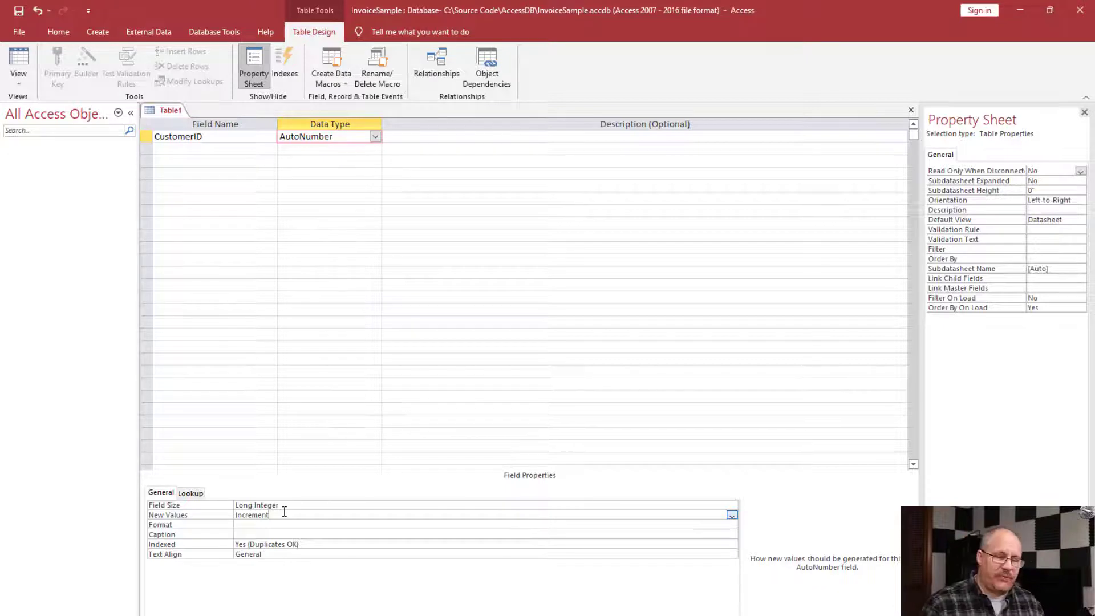
{"action": "left_click", "coordinate": [244, 525]}
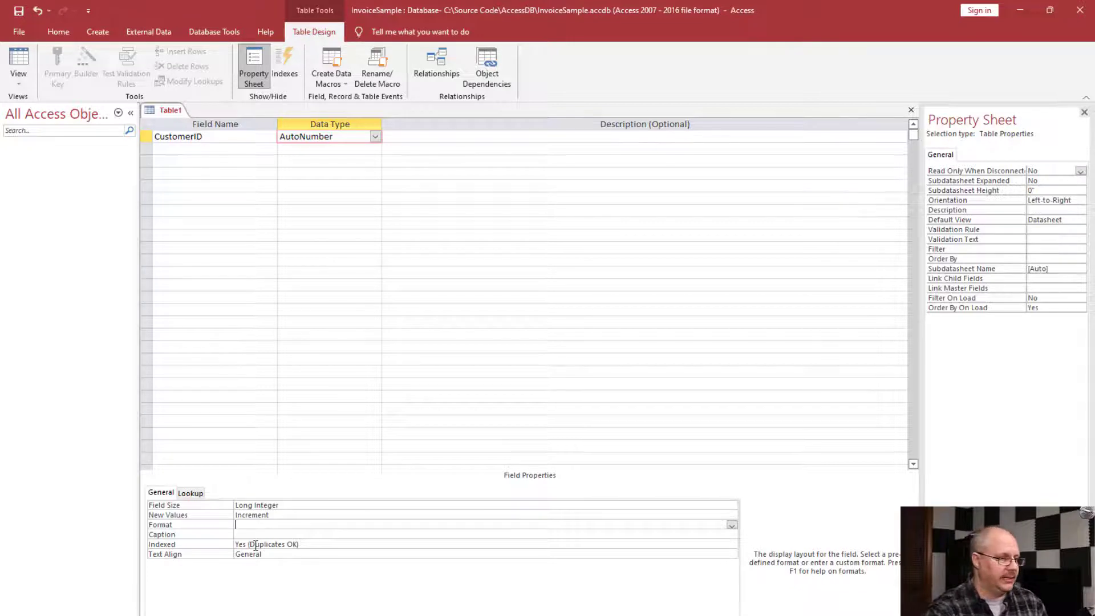
{"action": "key", "text": "F6"}
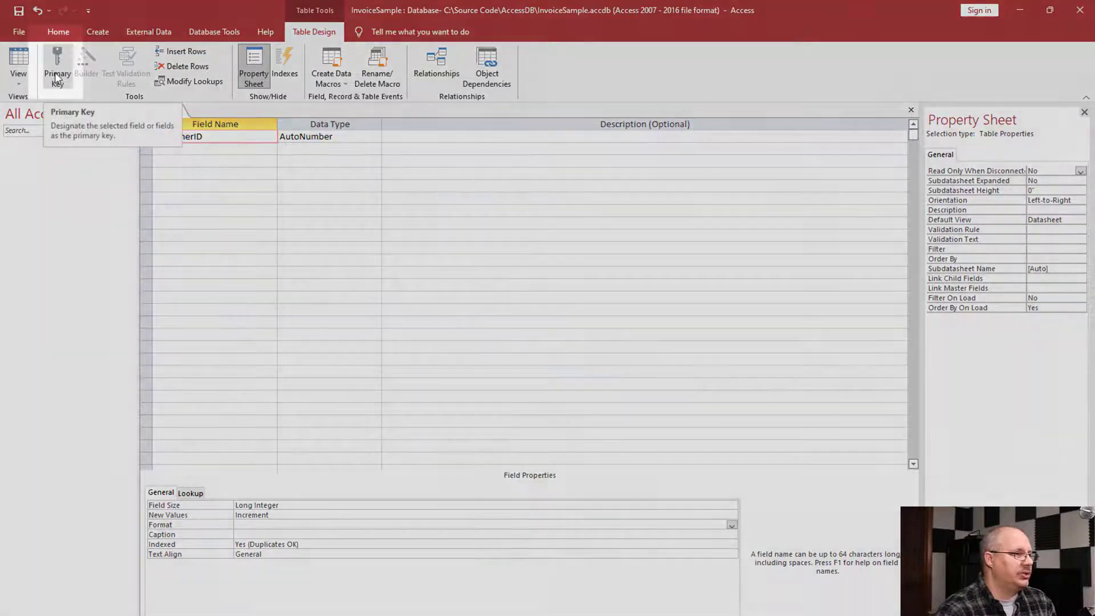
{"action": "left_click", "coordinate": [56, 72]}
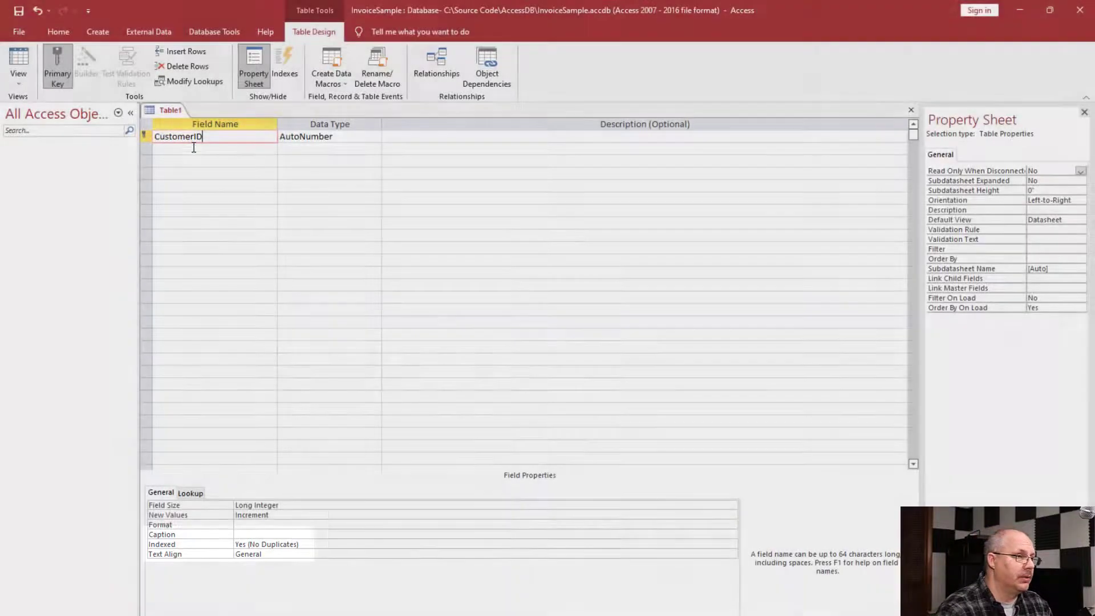
- Add the fields firstName, lastName and phone below CustomerID, each with the Short Text data type
{"action": "left_click", "coordinate": [203, 149]}
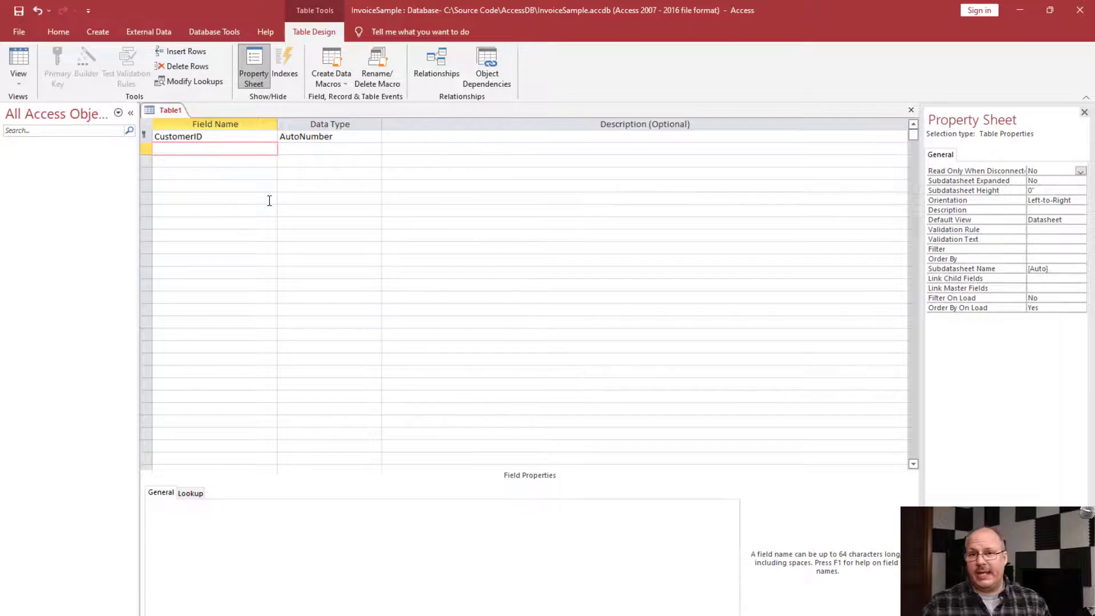
{"action": "type", "text": "firstName"}
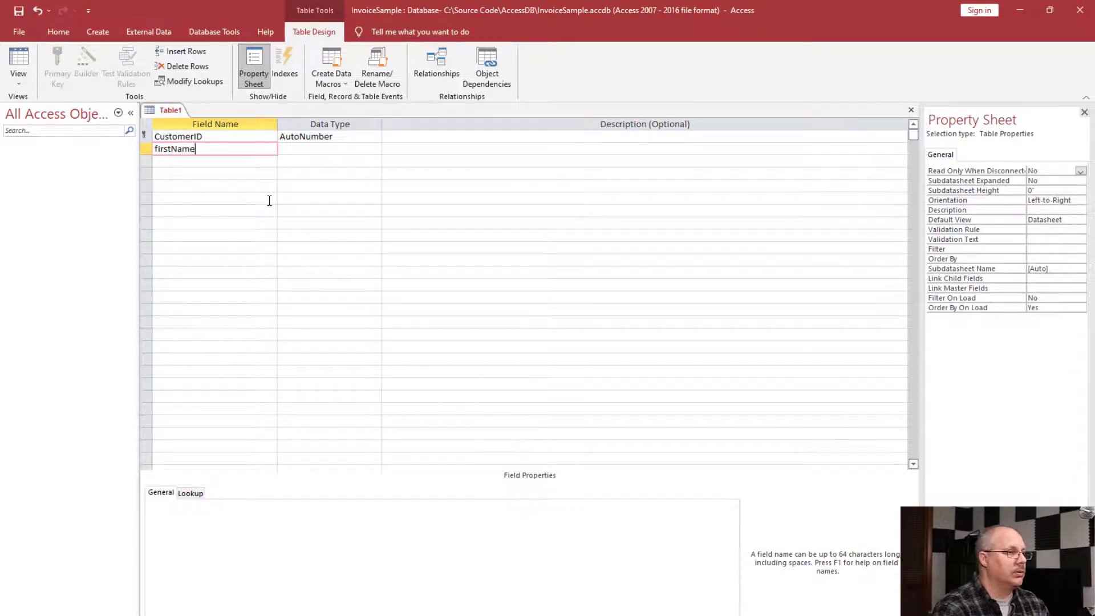
{"action": "key", "text": "Tab"}
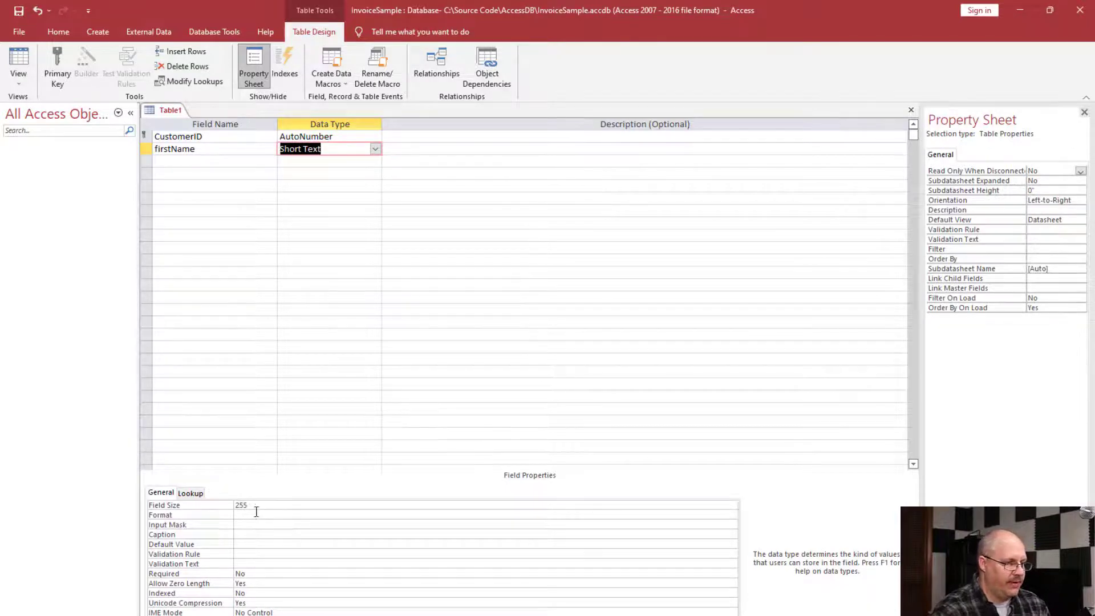
{"action": "left_click", "coordinate": [195, 160]}
{"action": "type", "text": "lastName"}
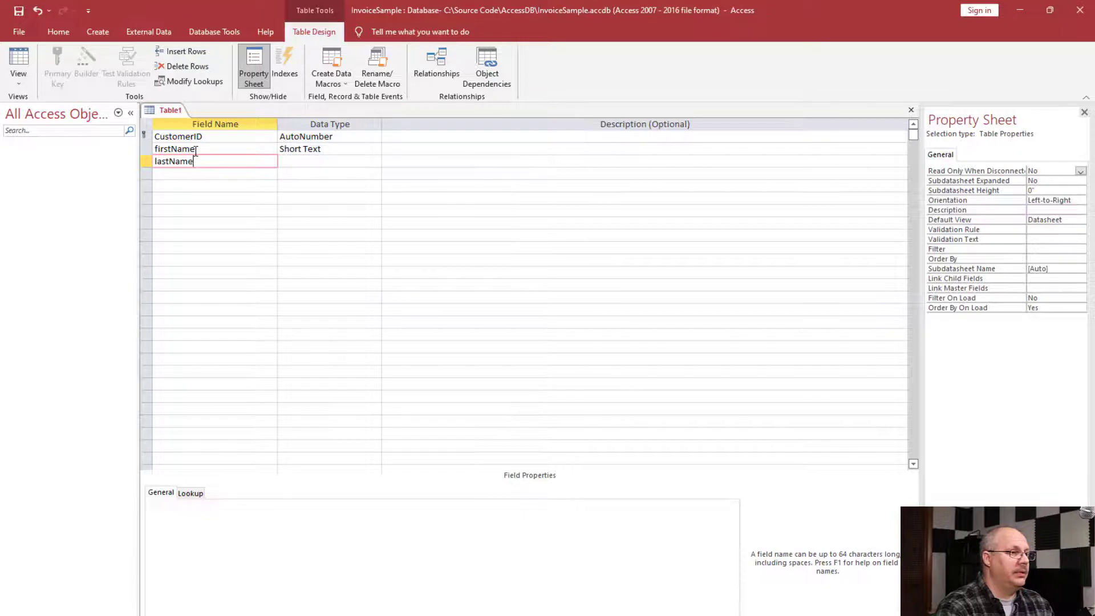
{"action": "key", "text": "Tab"}
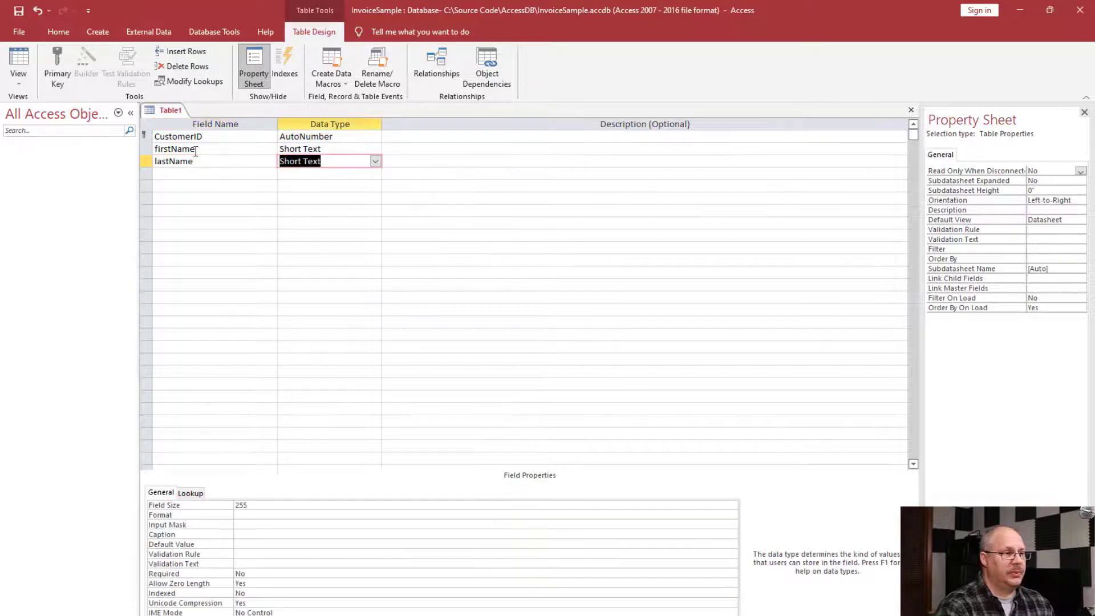
{"action": "key", "text": "Tab"}
{"action": "left_click", "coordinate": [170, 174]}
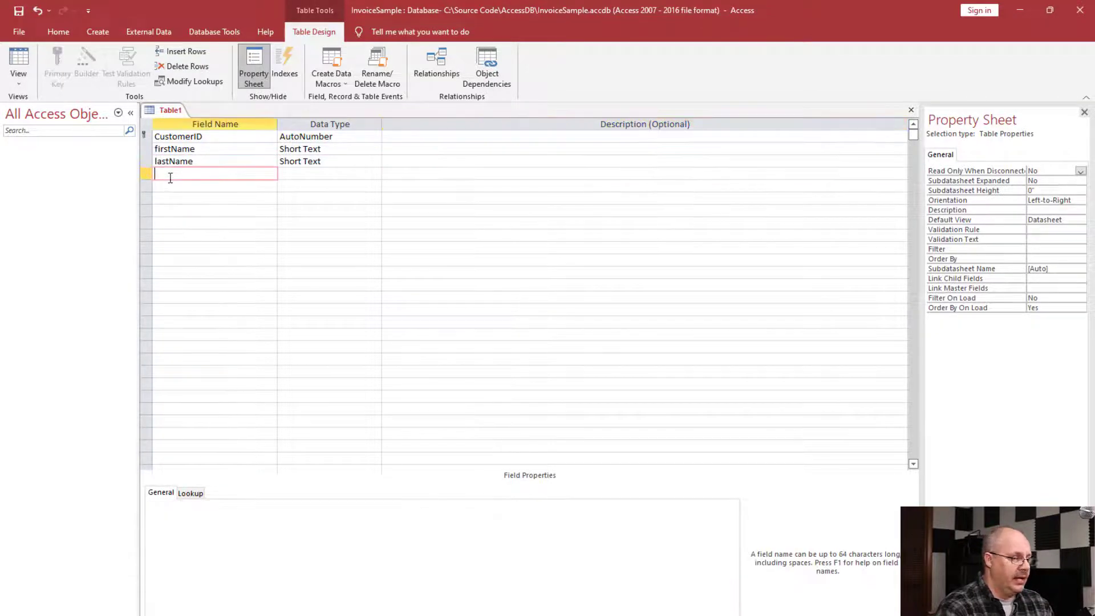
{"action": "type", "text": "phone"}
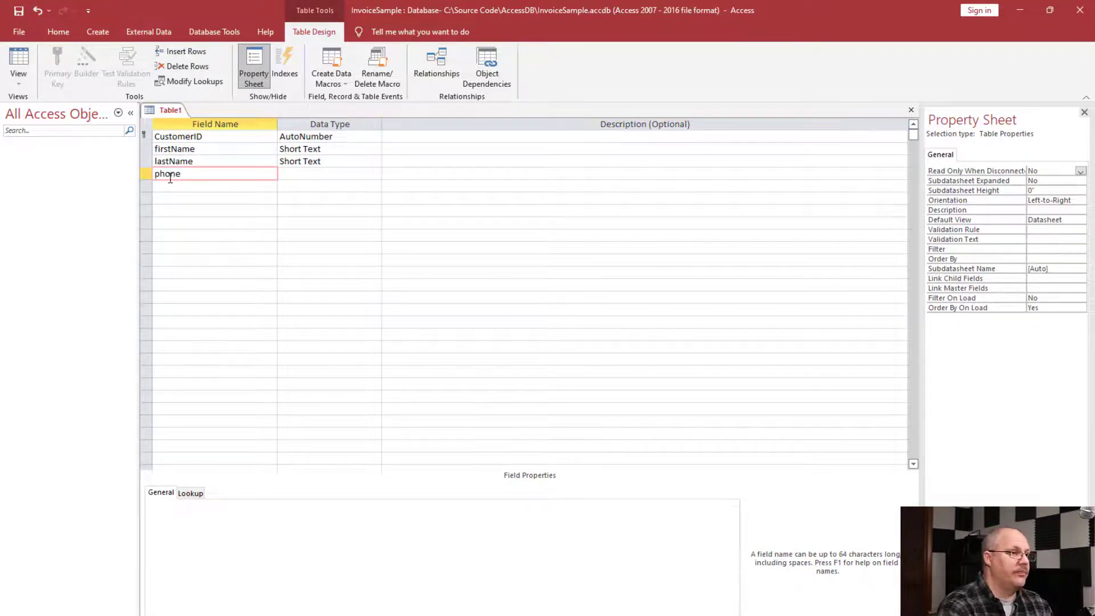
{"action": "key", "text": "Tab"}
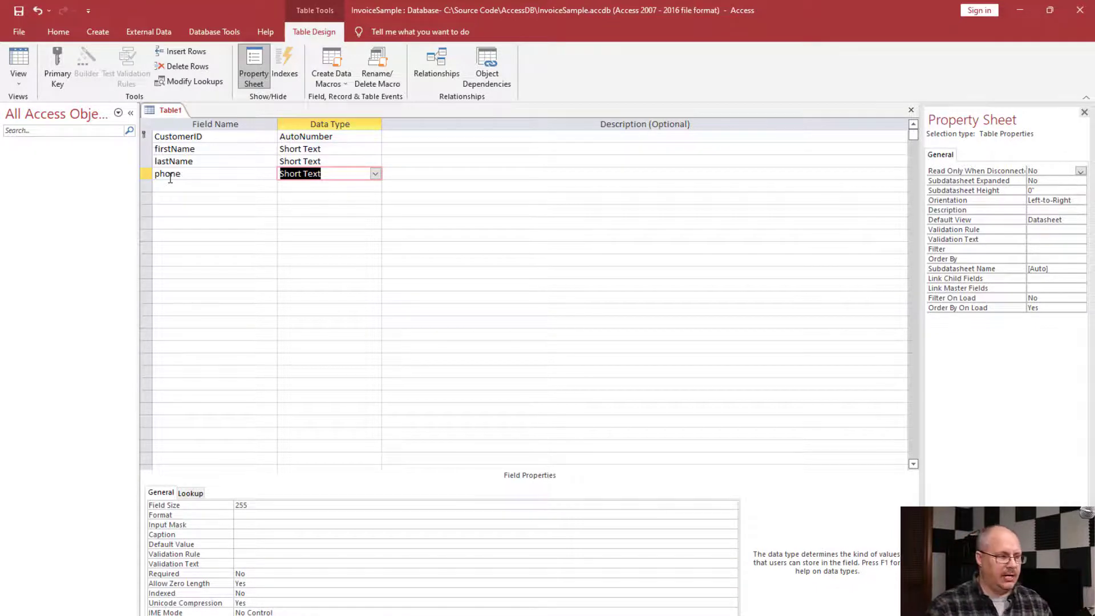
- Set the phone field's size to 20
{"action": "double_click", "coordinate": [244, 504]}
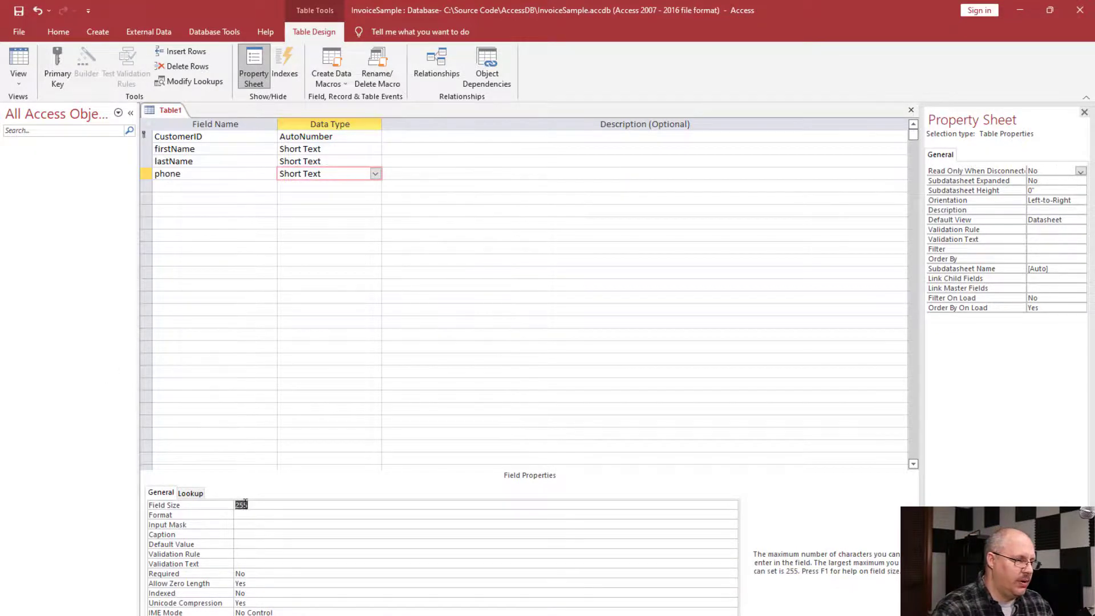
{"action": "type", "text": "2"}
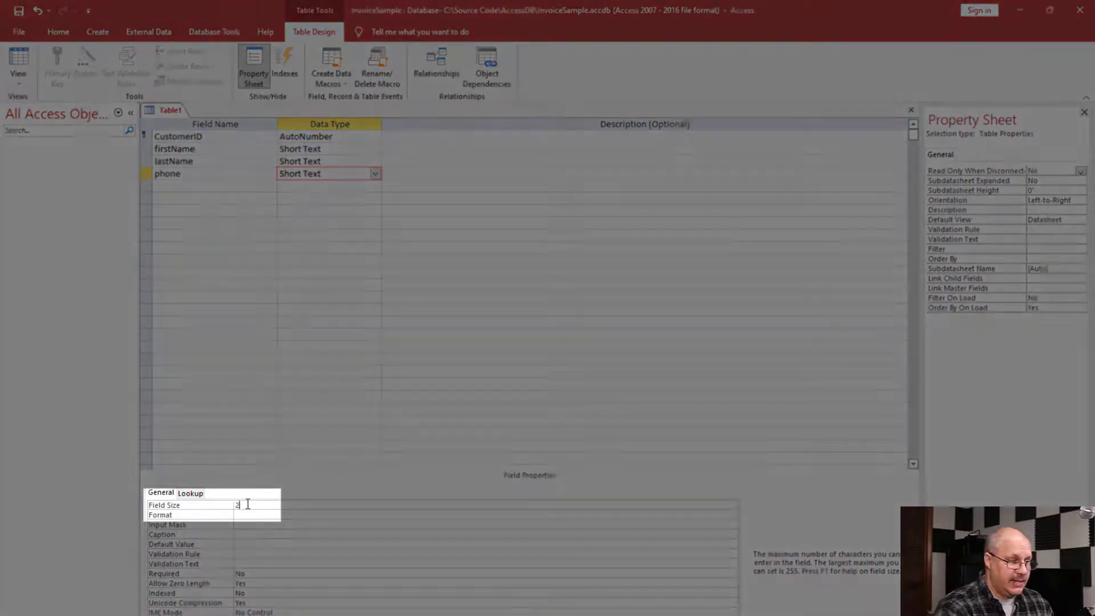
{"action": "type", "text": "0"}
{"action": "key", "text": "Tab"}
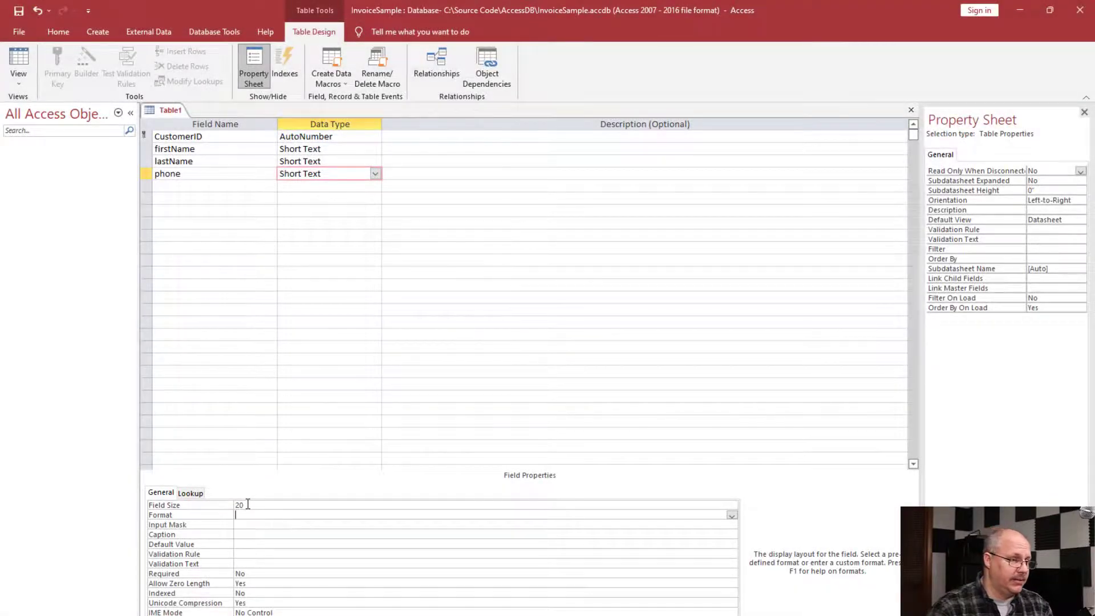
- Start the Input Mask Wizard for the phone field, saving the table under the name Customers
{"action": "left_click", "coordinate": [252, 524]}
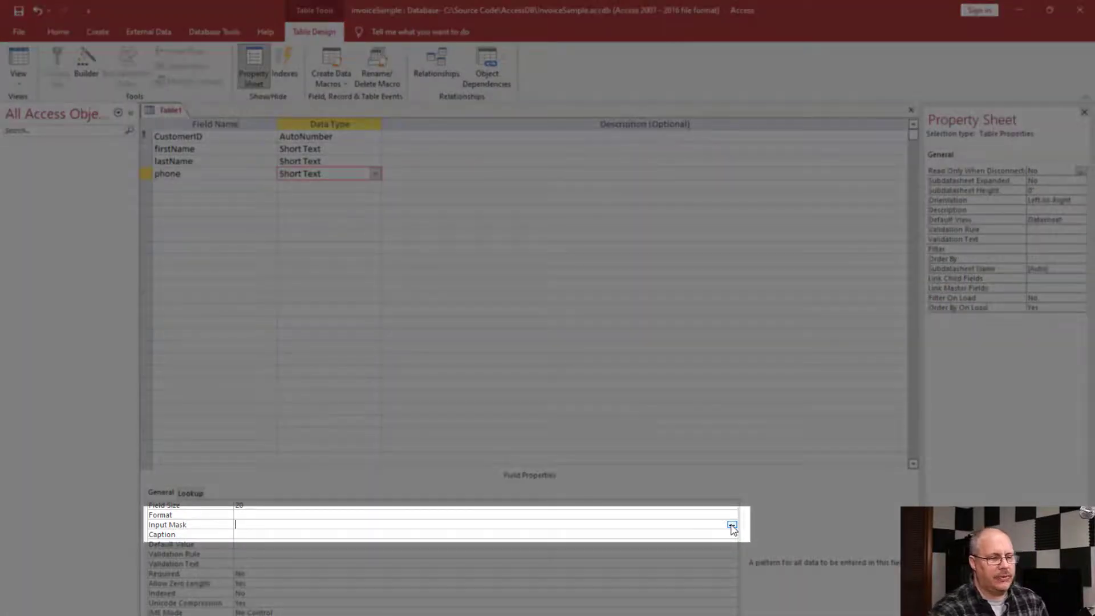
{"action": "left_click", "coordinate": [732, 526]}
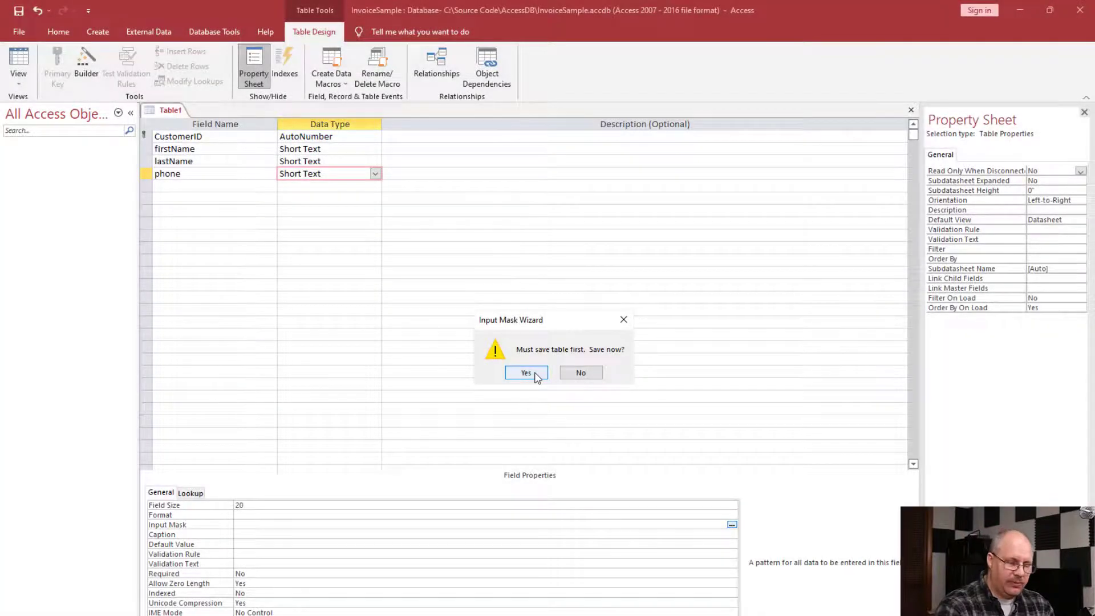
{"action": "left_click", "coordinate": [526, 374]}
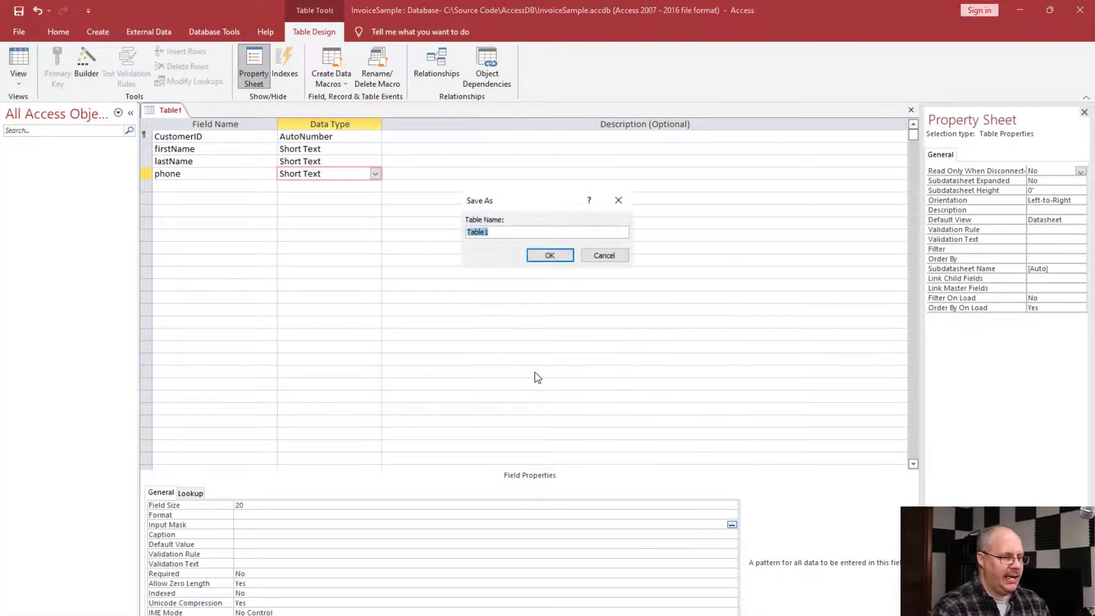
{"action": "type", "text": "Customers"}
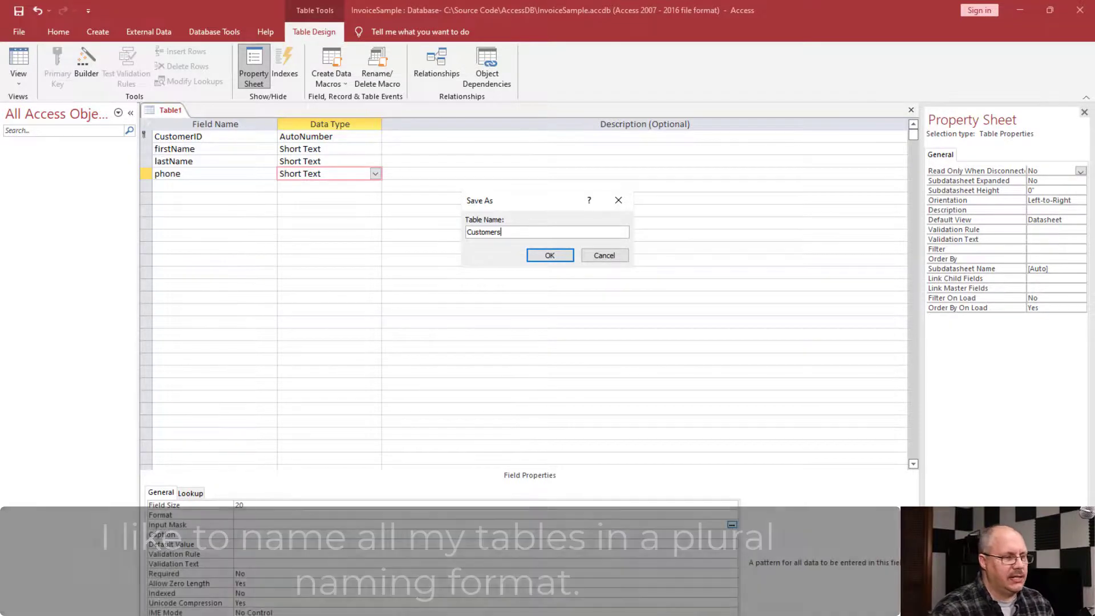
{"action": "left_click", "coordinate": [551, 256]}
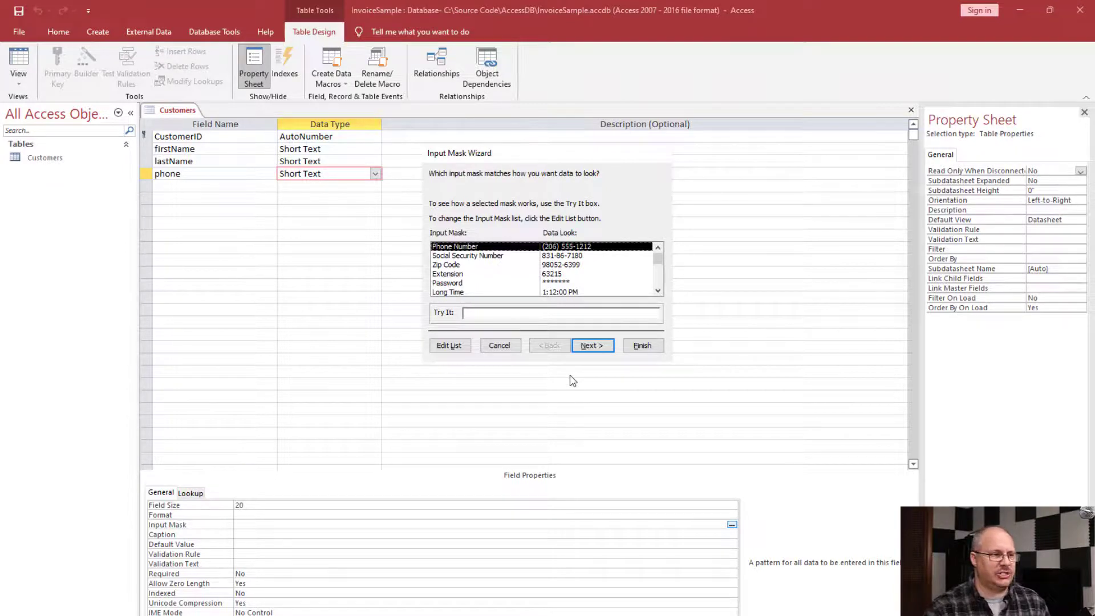
- Give the phone field the Phone Number input mask with an underscore placeholder, storing the data without the mask symbols
{"action": "left_click", "coordinate": [595, 251]}
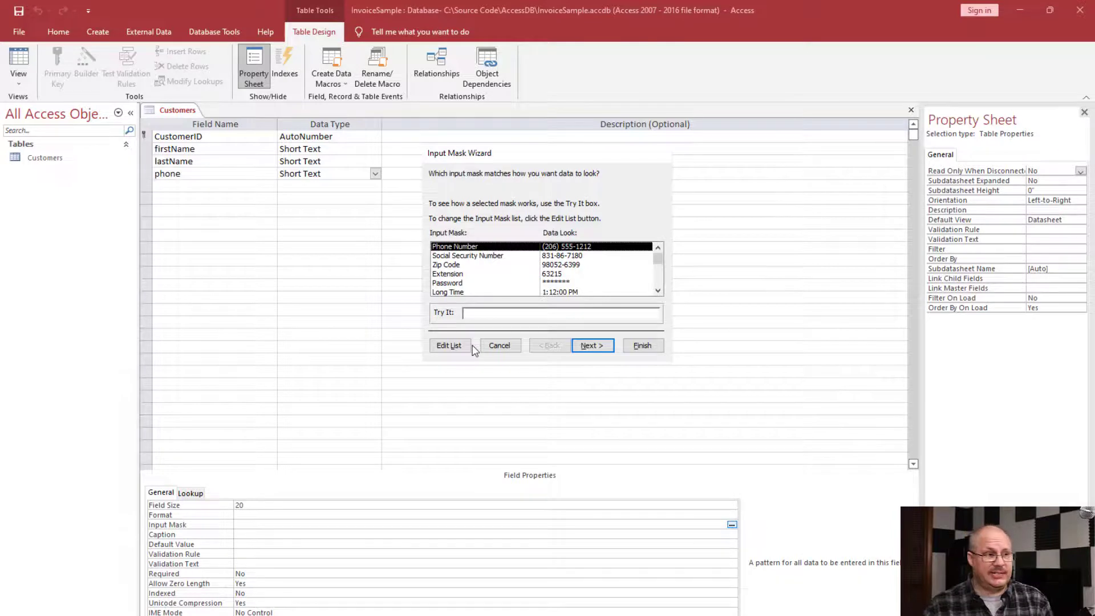
{"action": "left_click", "coordinate": [592, 346]}
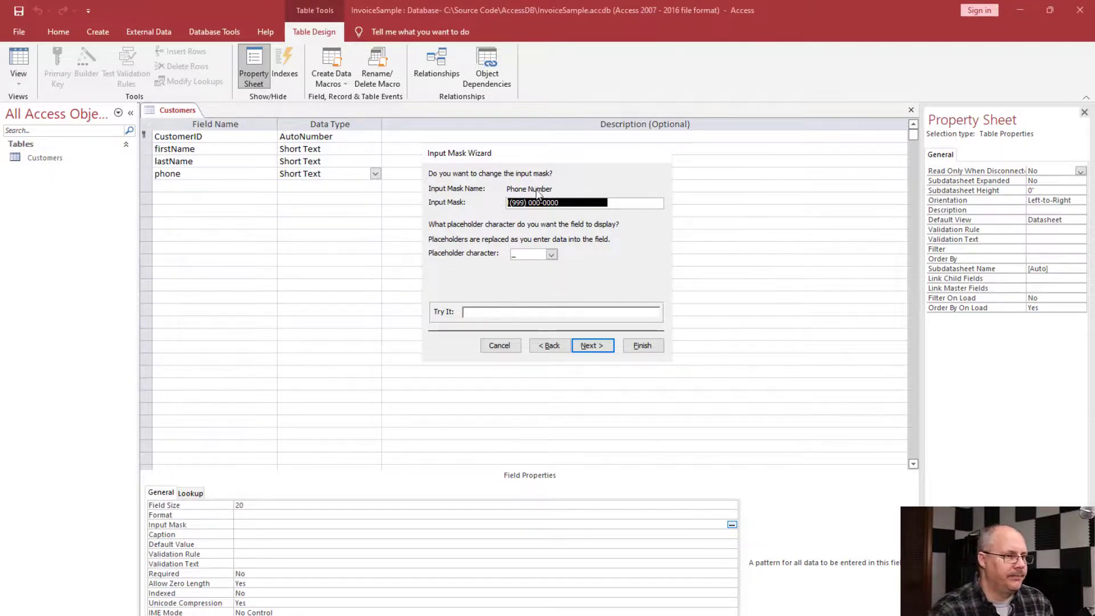
{"action": "left_click", "coordinate": [551, 255]}
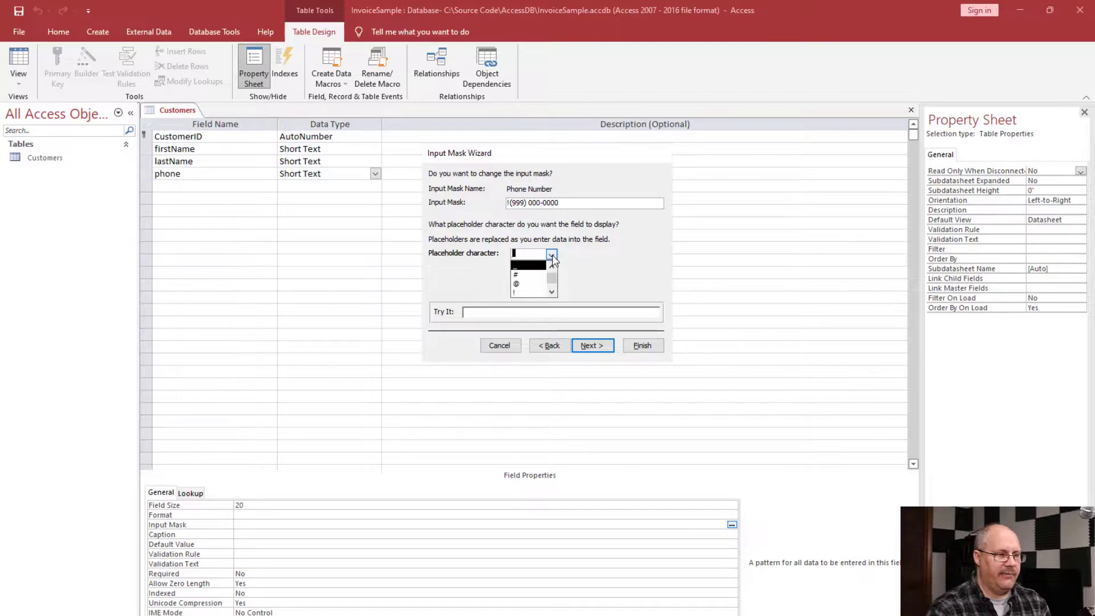
{"action": "mouse_move", "coordinate": [554, 278]}
{"action": "left_mouse_down"}
{"action": "mouse_move", "coordinate": [553, 287]}
{"action": "mouse_move", "coordinate": [555, 258]}
{"action": "left_mouse_up"}
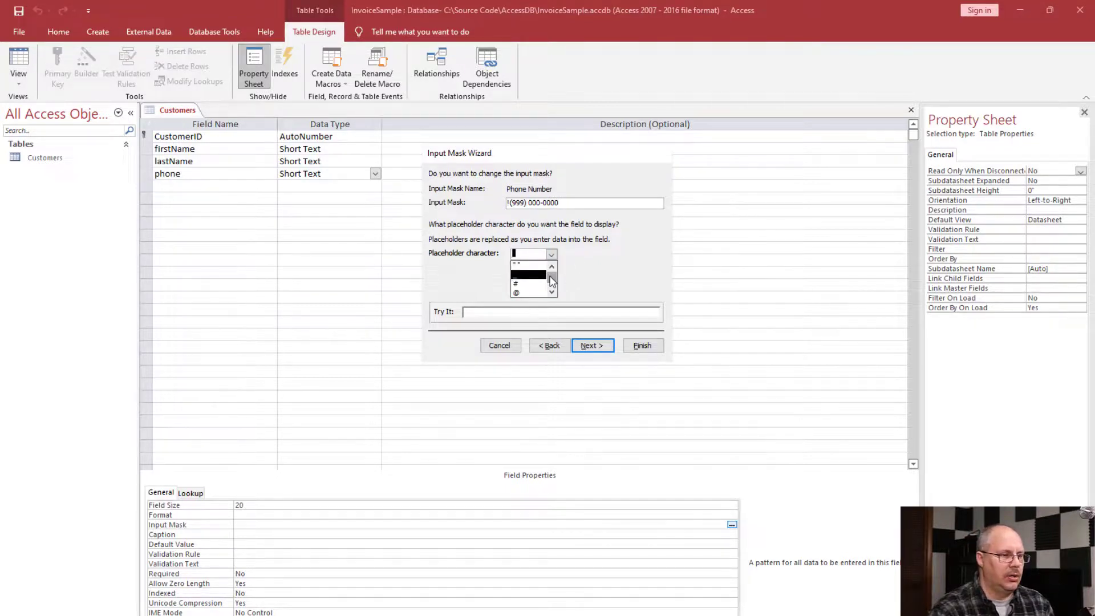
{"action": "left_click", "coordinate": [537, 275]}
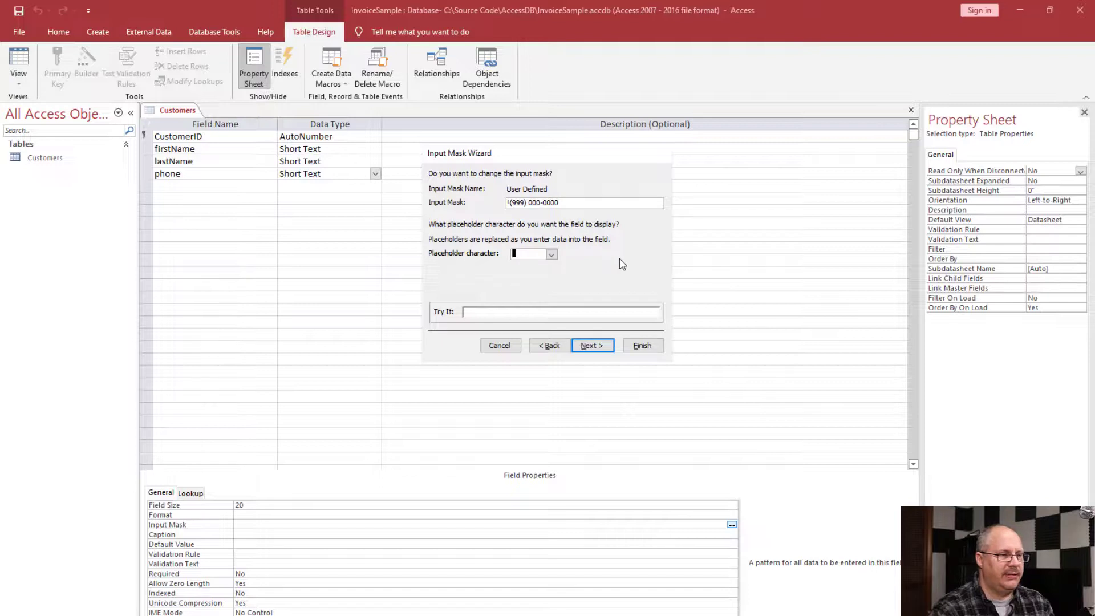
{"action": "left_click", "coordinate": [610, 344]}
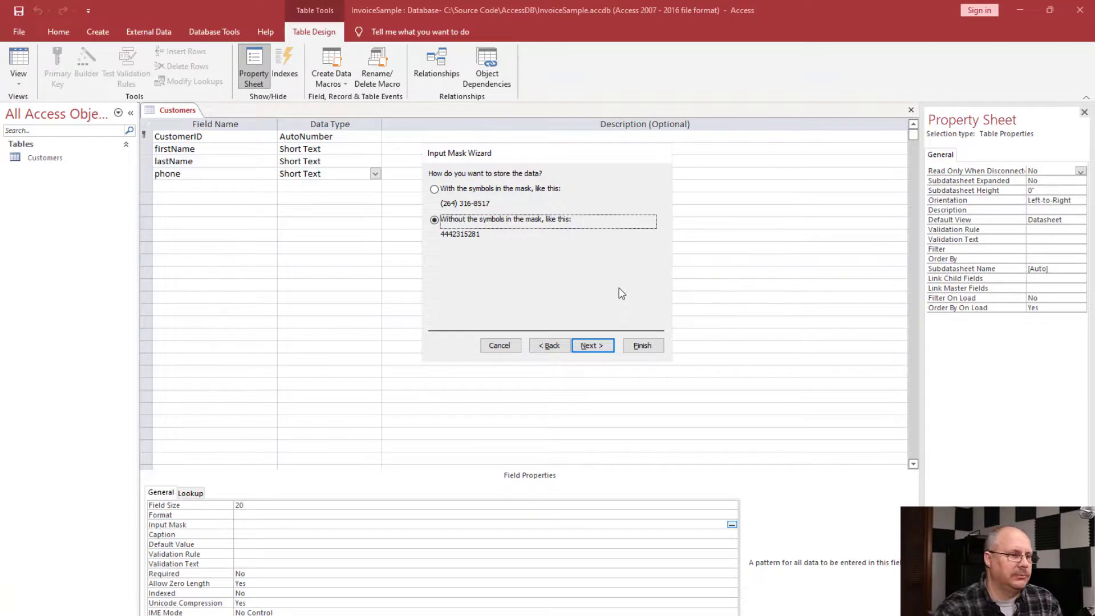
{"action": "left_click", "coordinate": [593, 346]}
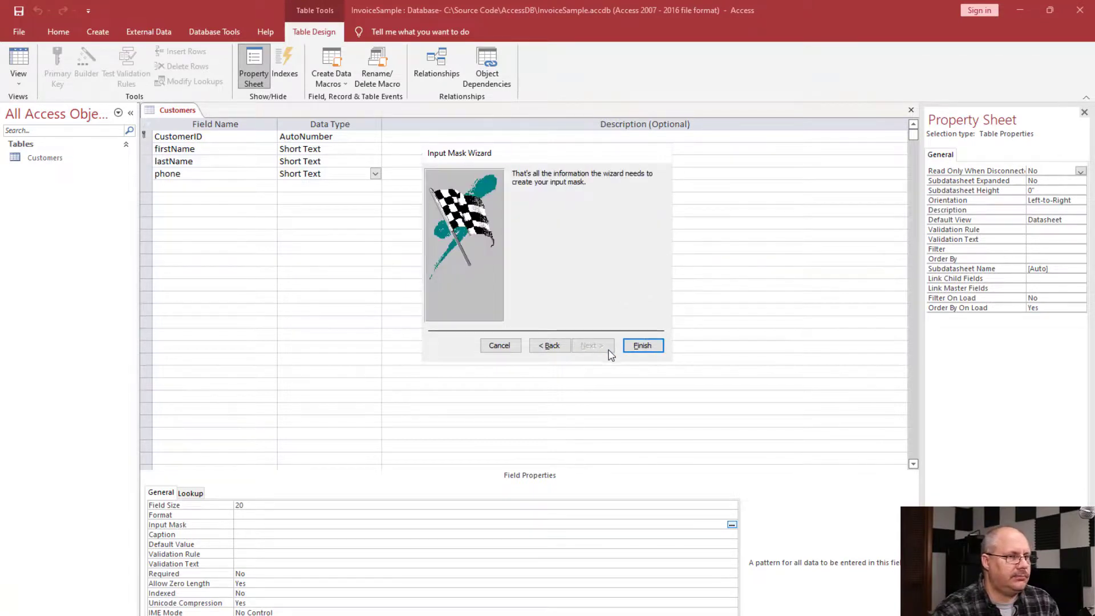
{"action": "left_click", "coordinate": [638, 345]}
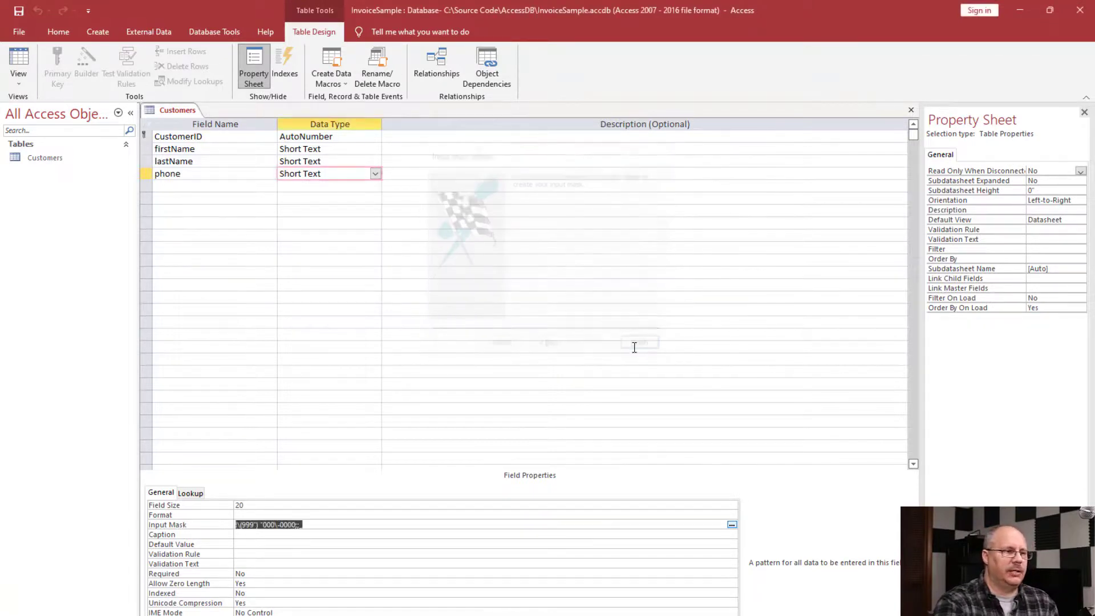